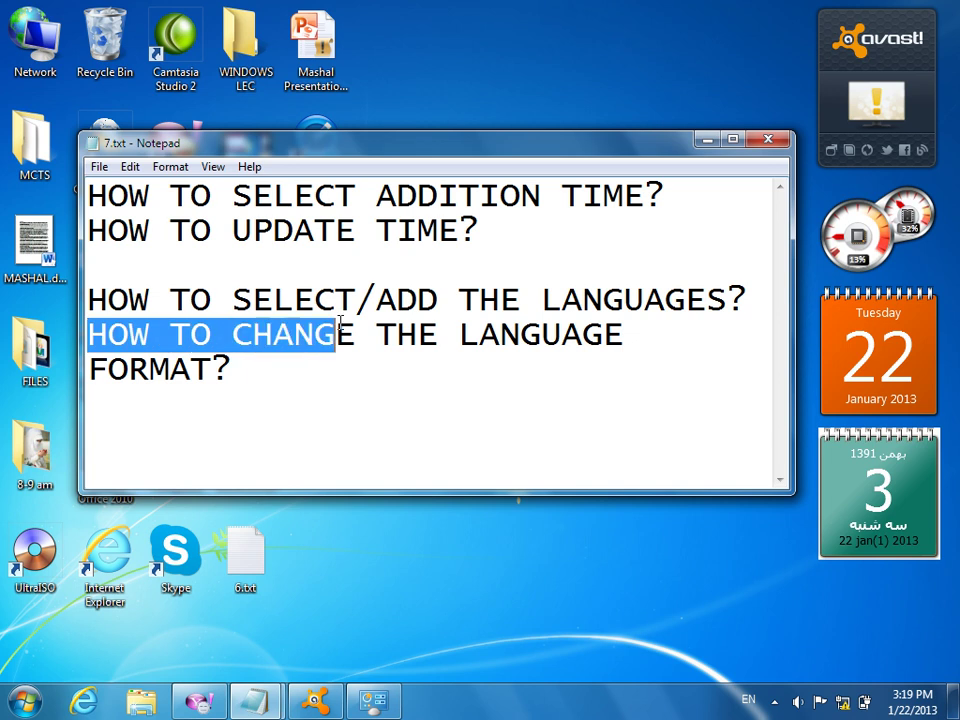
Minimize the 7.txt notes and refresh the desktop
left_click(231, 381)
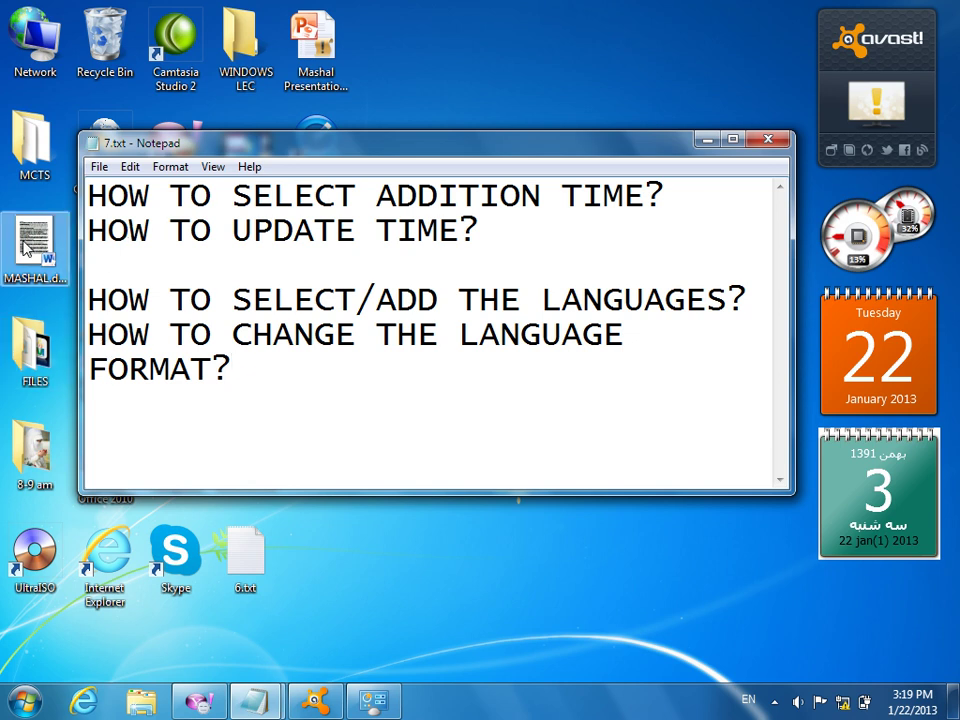
left_click(706, 139)
right_click(528, 120)
left_click(565, 177)
Switch to Control Panel's Clock, Language, and Region page and open the Region and Language settings
left_click(37, 712)
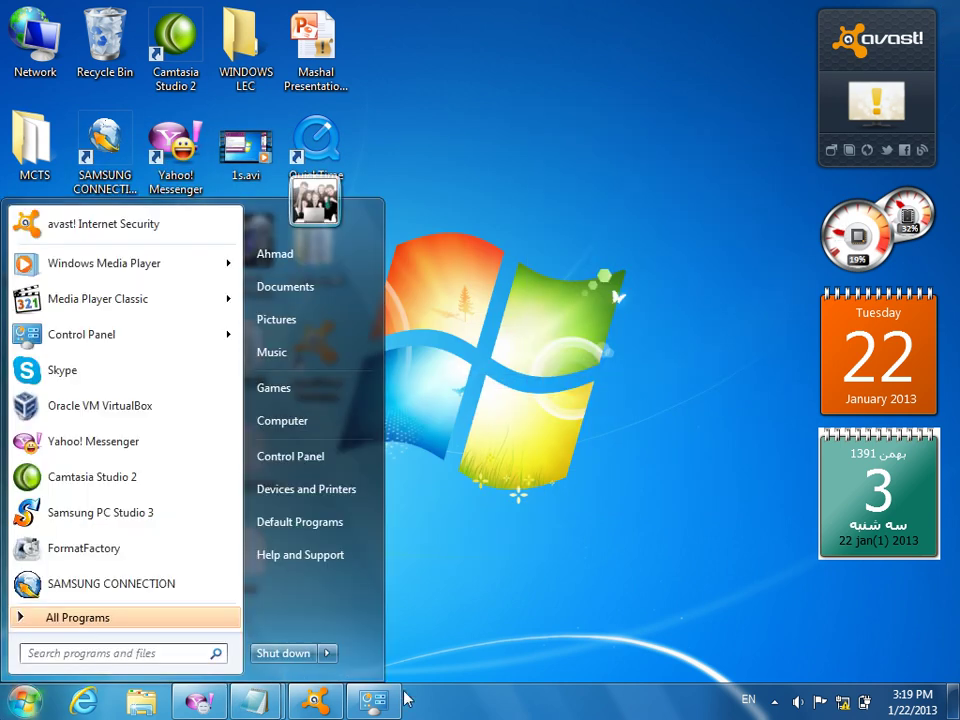
left_click(373, 702)
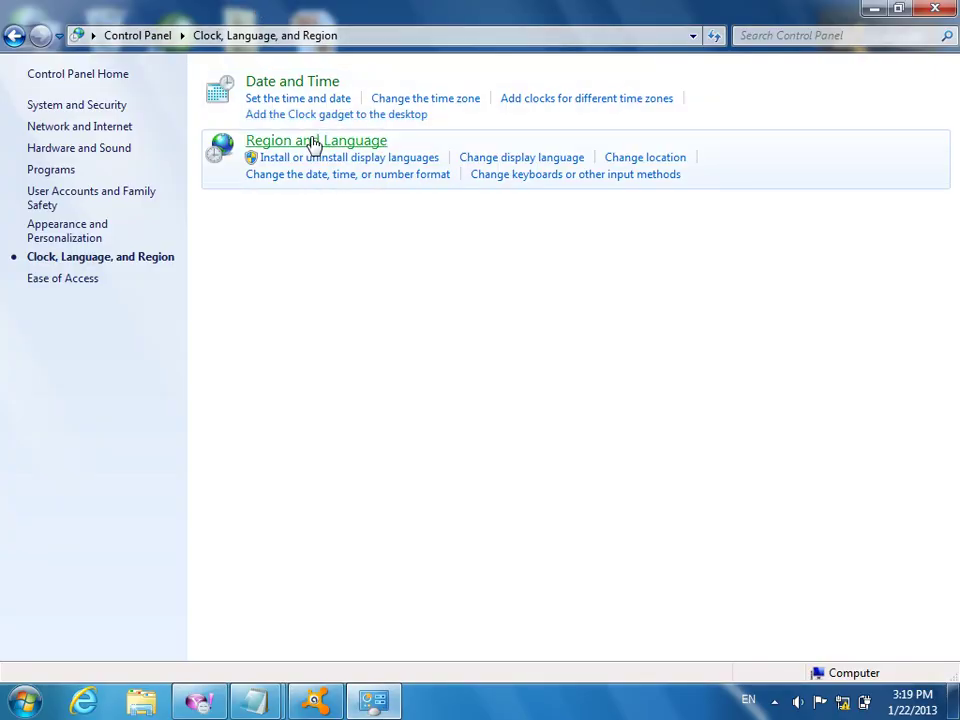
left_click(349, 147)
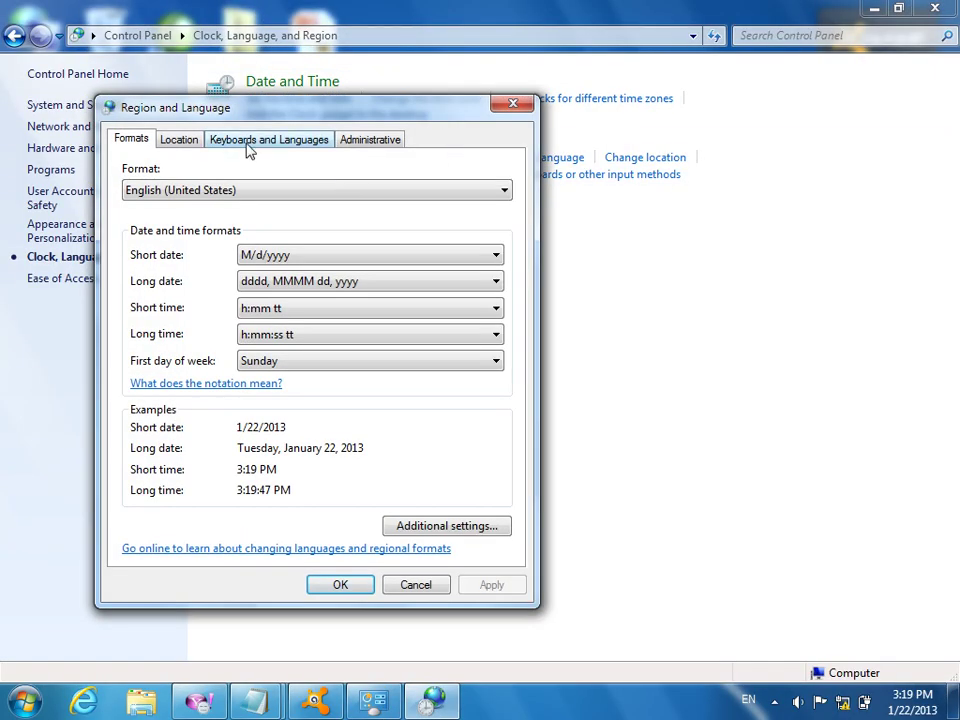
left_click_drag(229, 110, 174, 106)
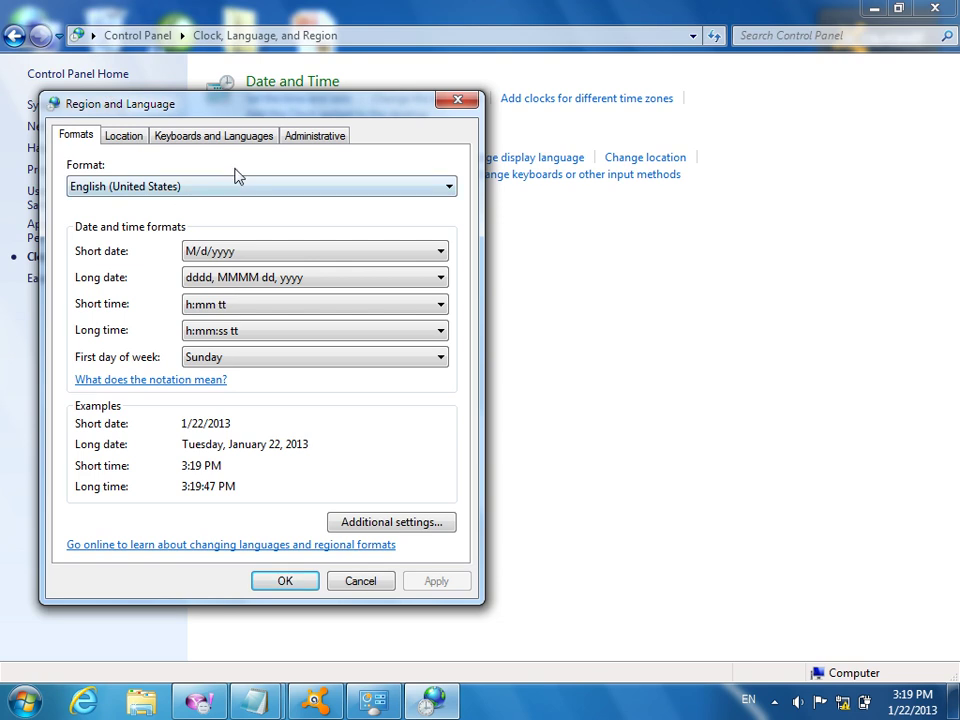
Set the first day of the week to Saturday in the additional date format settings and apply it
left_click(366, 524)
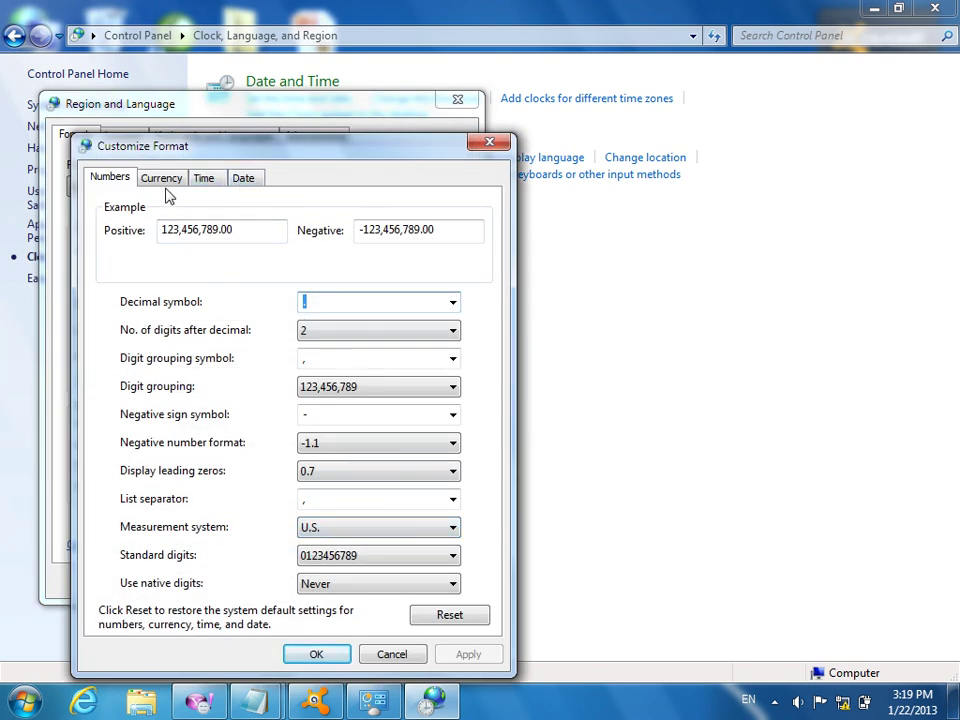
left_click(247, 186)
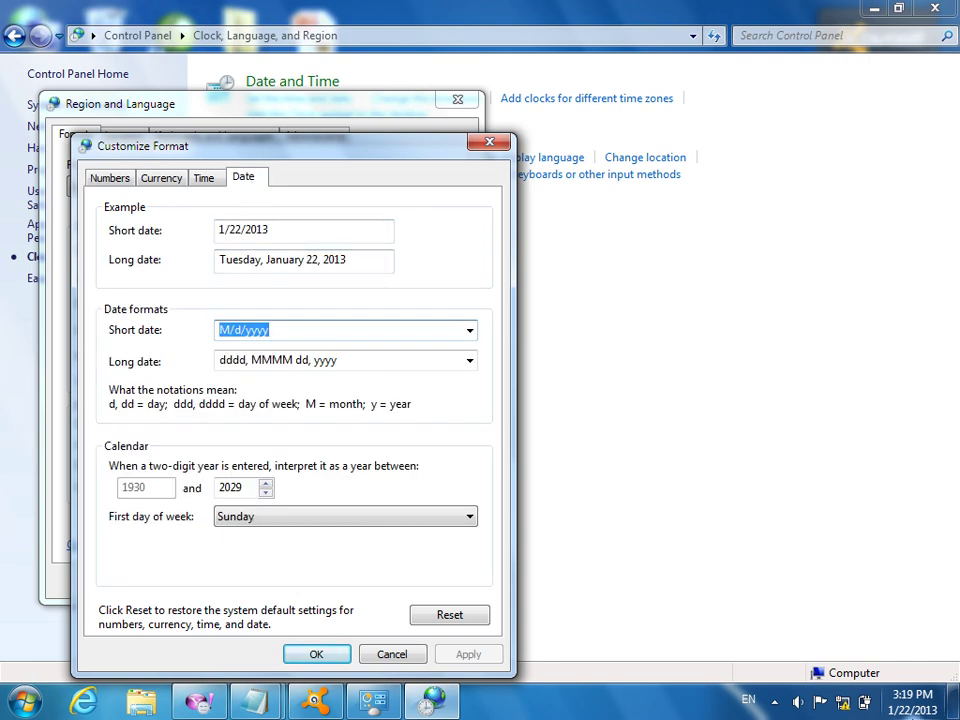
mouse_move(914, 716)
left_click_drag(253, 488, 198, 487)
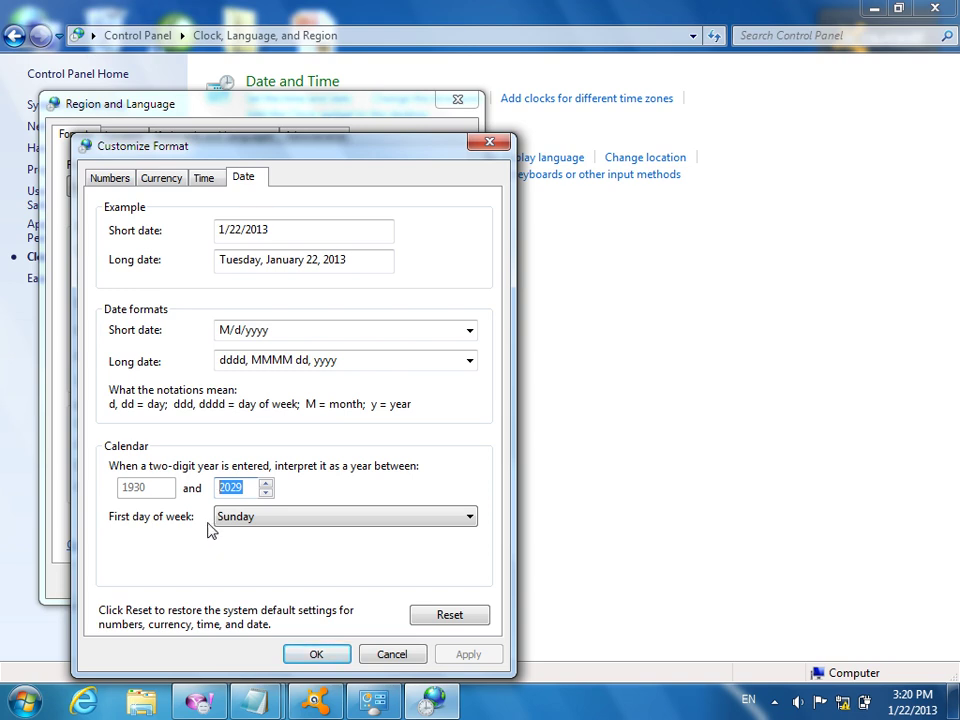
left_click(265, 524)
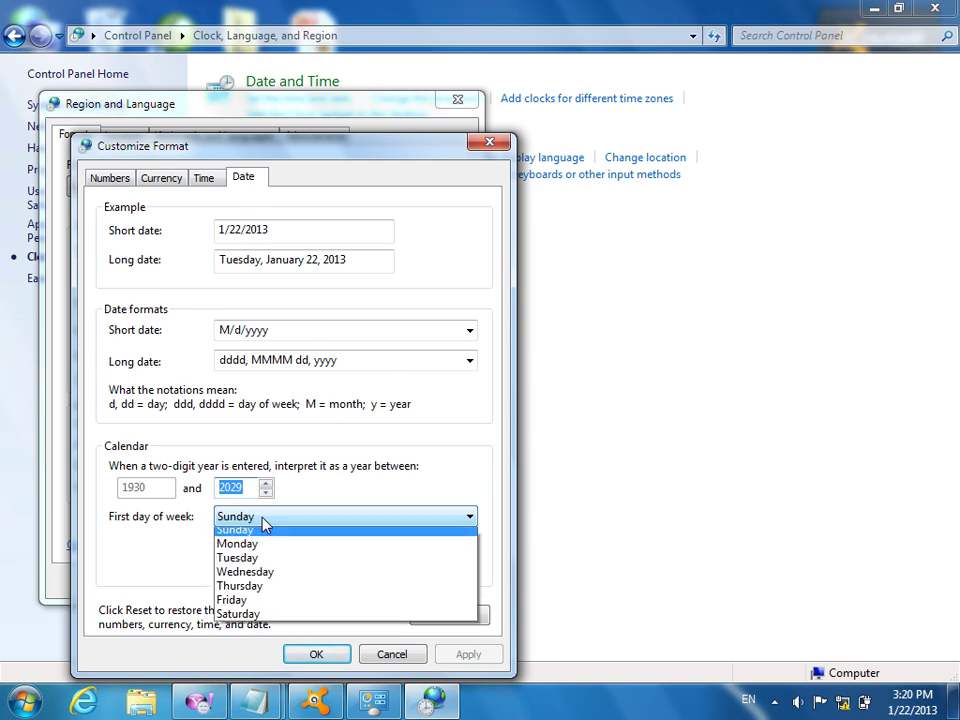
left_click(257, 622)
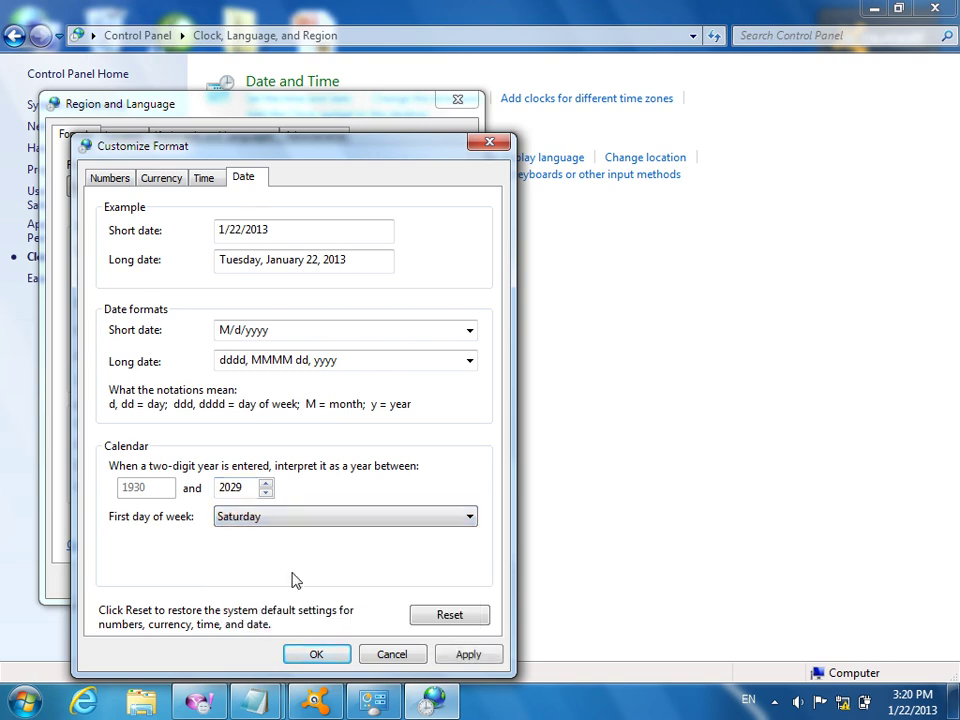
left_click(456, 660)
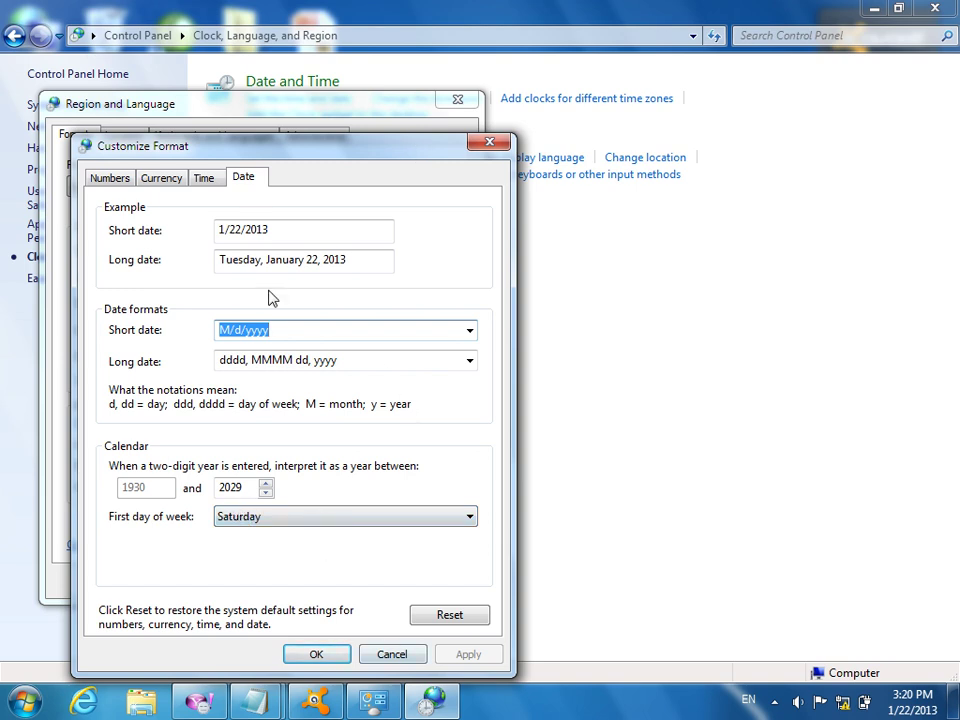
left_click(318, 653)
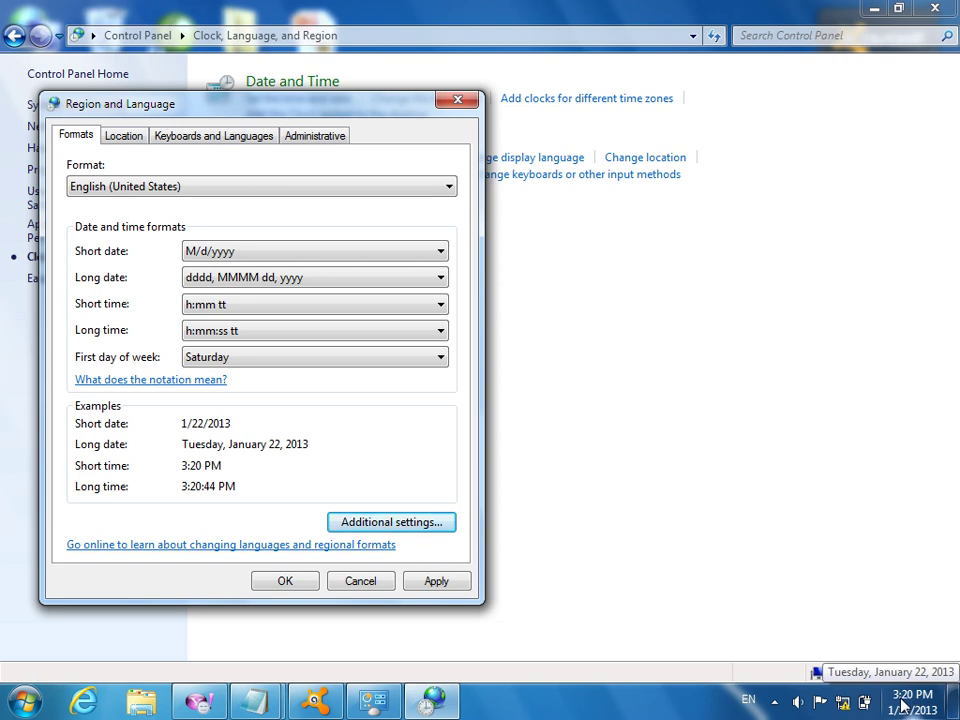
left_click(393, 530)
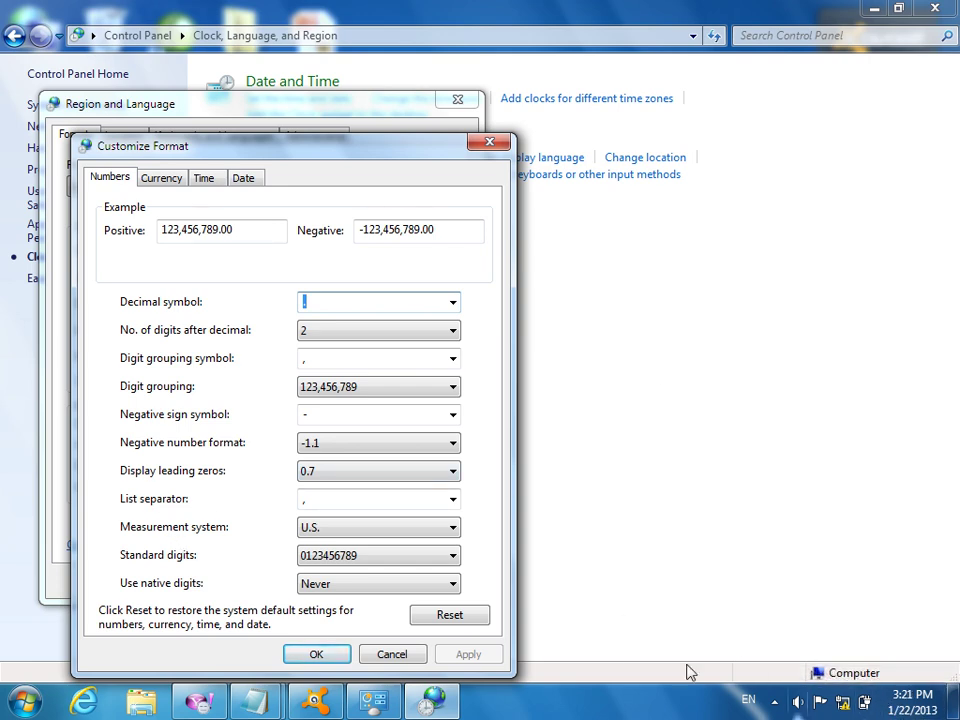
left_click(391, 656)
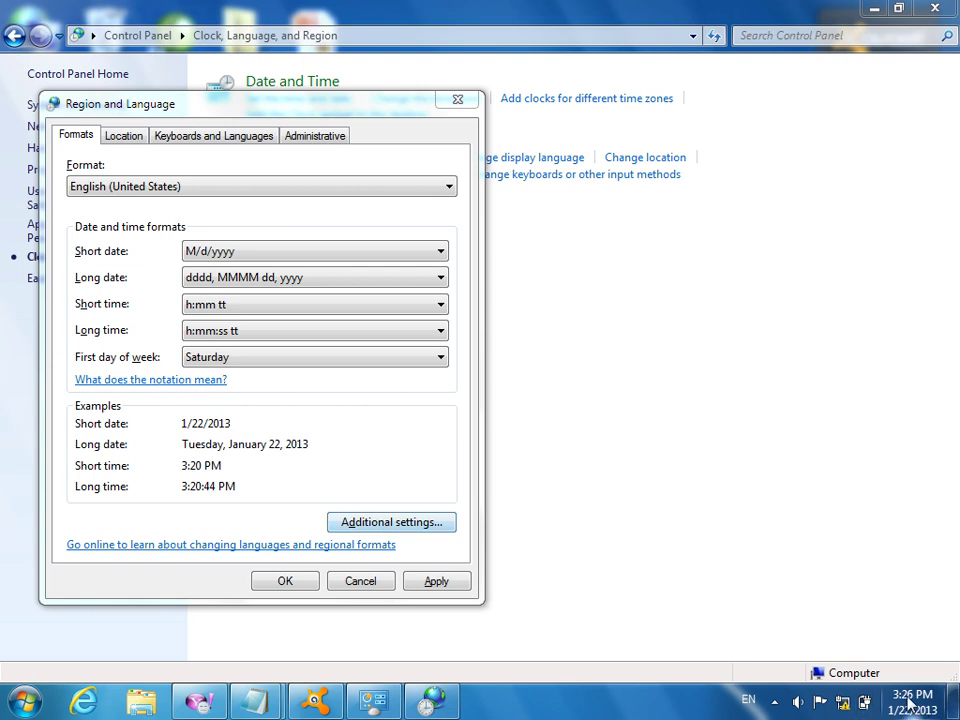
mouse_move(928, 706)
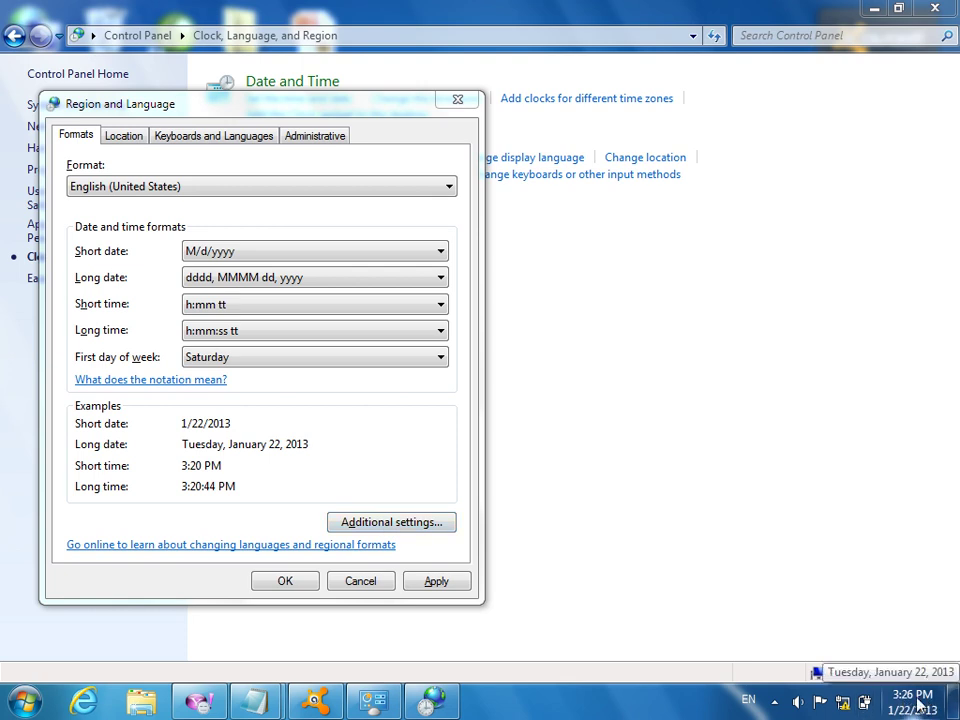
Set the short time format to hh:mm tt in the additional time format settings and apply it
left_click(393, 528)
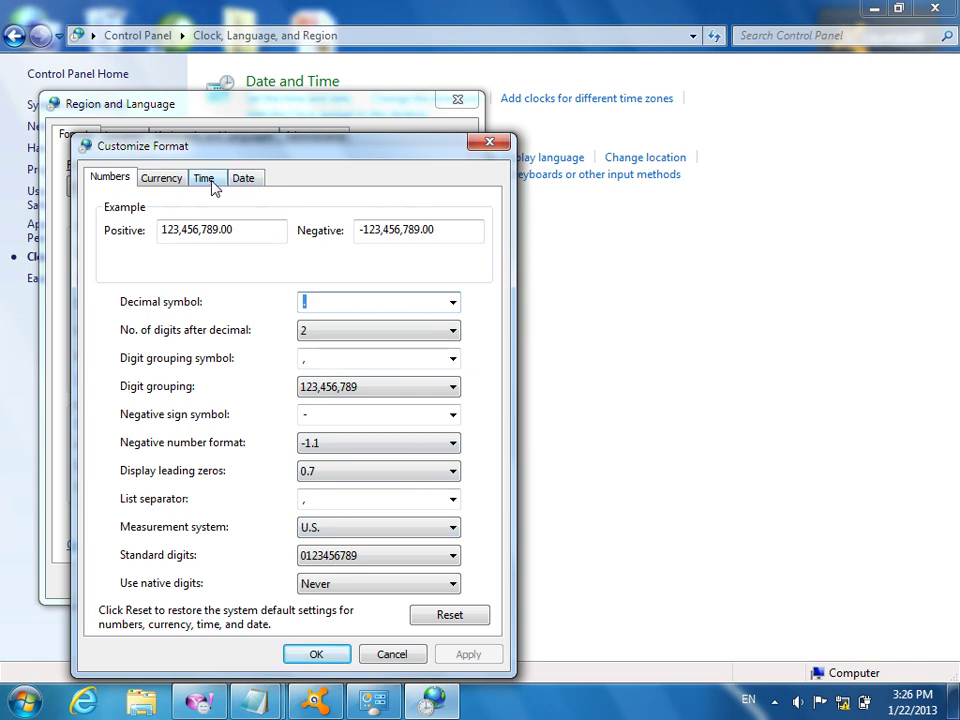
left_click(209, 180)
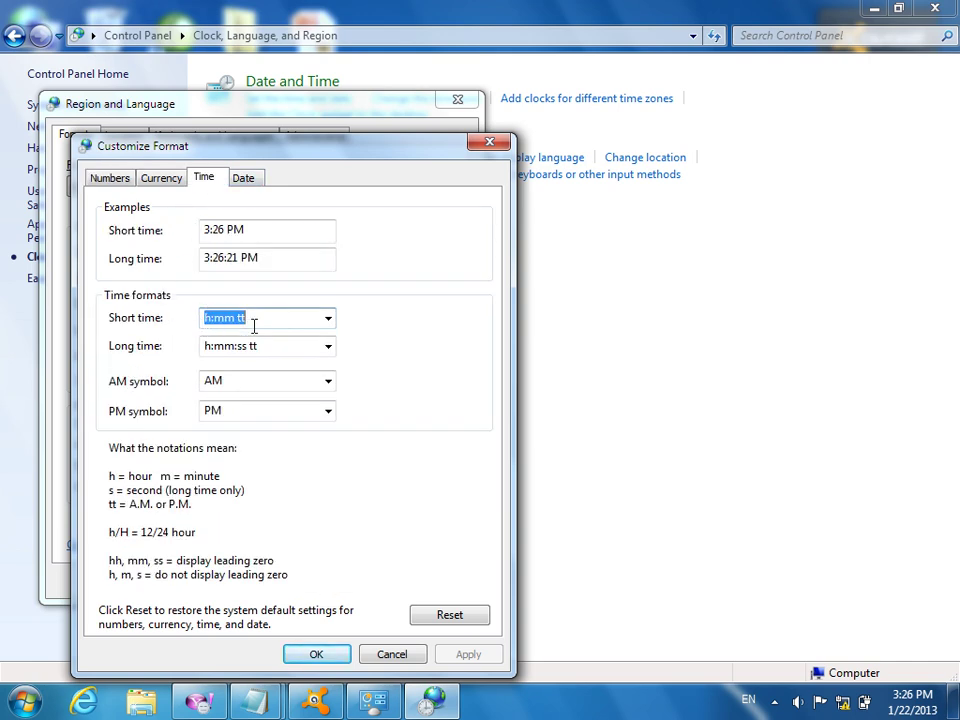
left_click(328, 318)
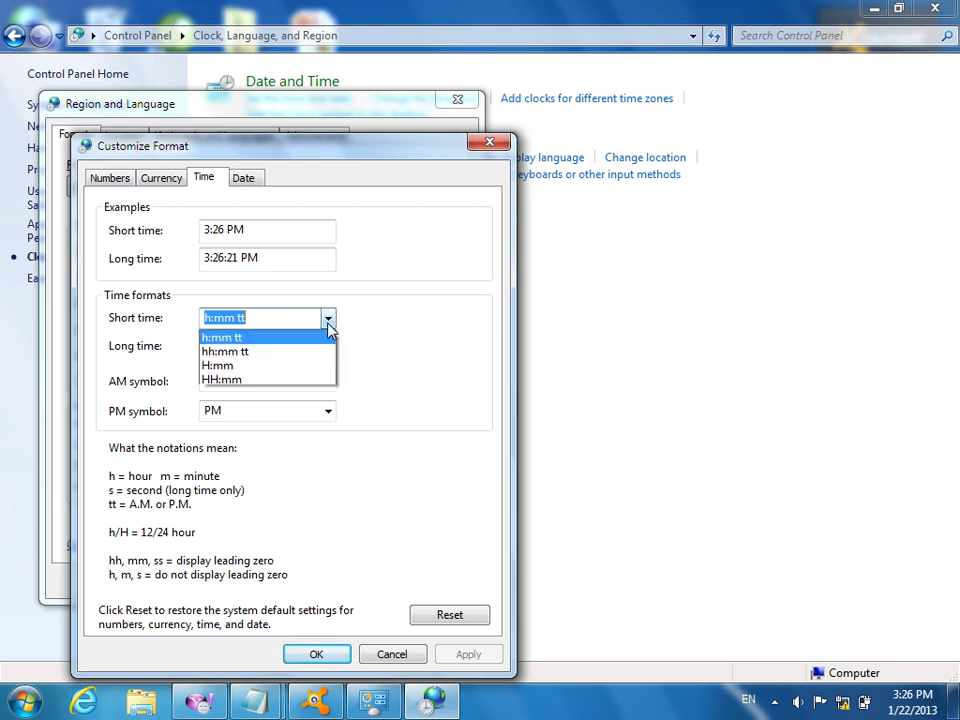
left_click(215, 352)
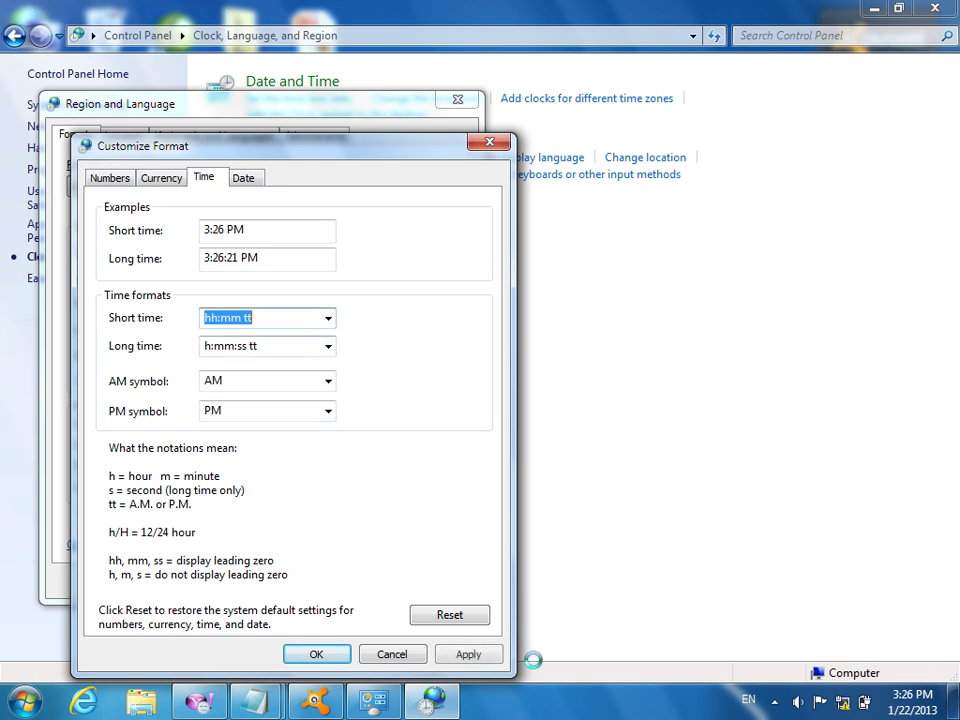
left_click(468, 654)
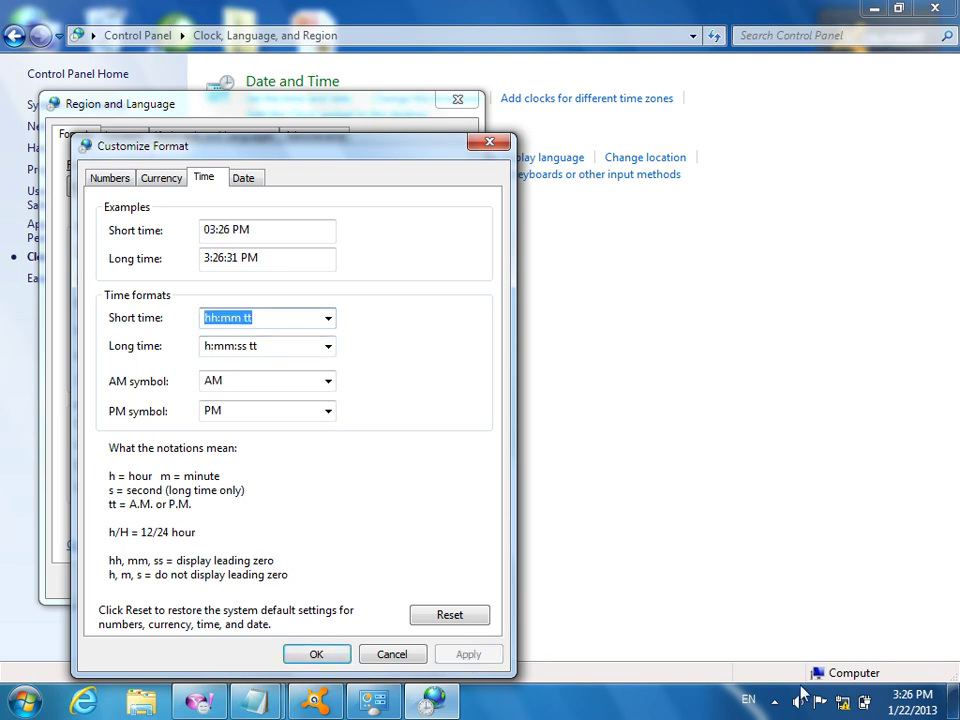
left_click(308, 655)
Minimize the Control Panel window and refresh the desktop
left_click(873, 8)
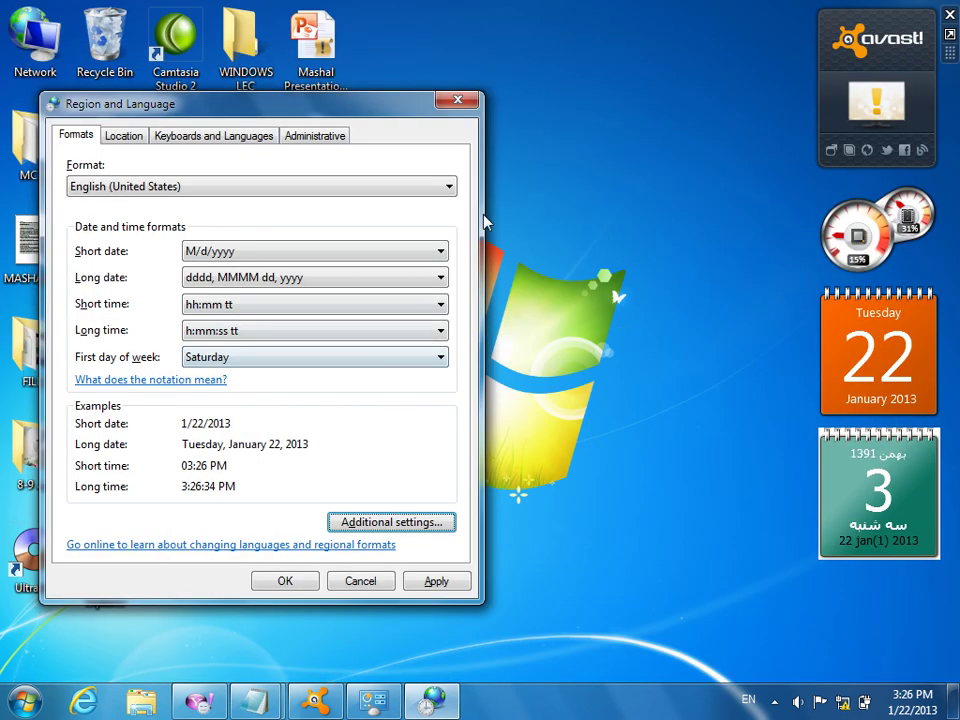
right_click(592, 216)
left_click(648, 267)
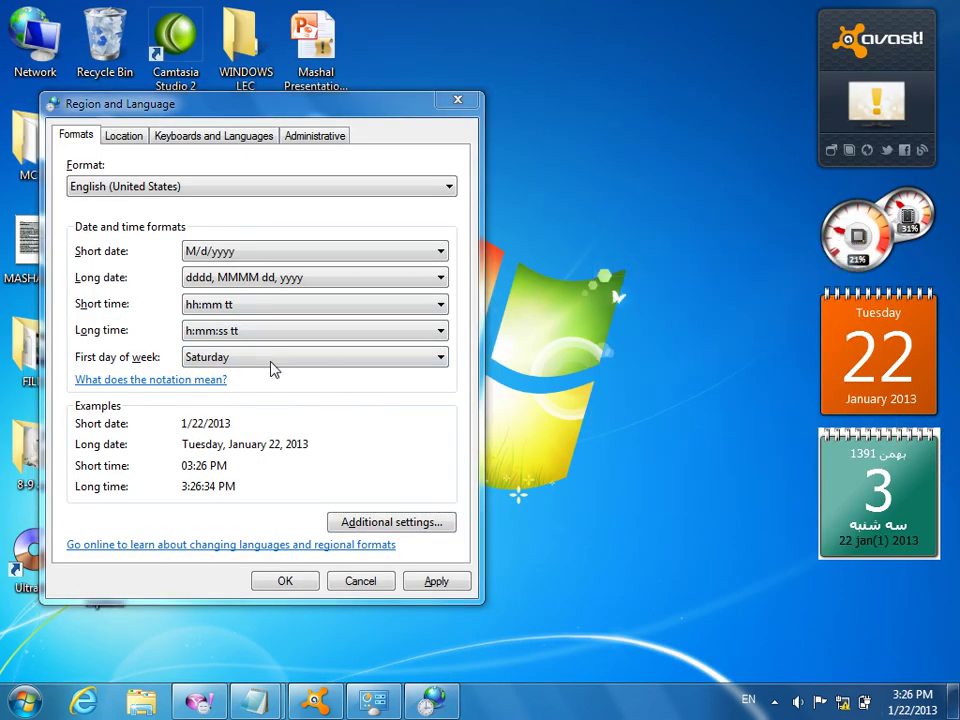
Launch a blank Notepad document and insert the current time and date into it
key("super+r")
type("W")
key("BackSpace")
type("NT")
key("BackSpace")
type("OTEP")
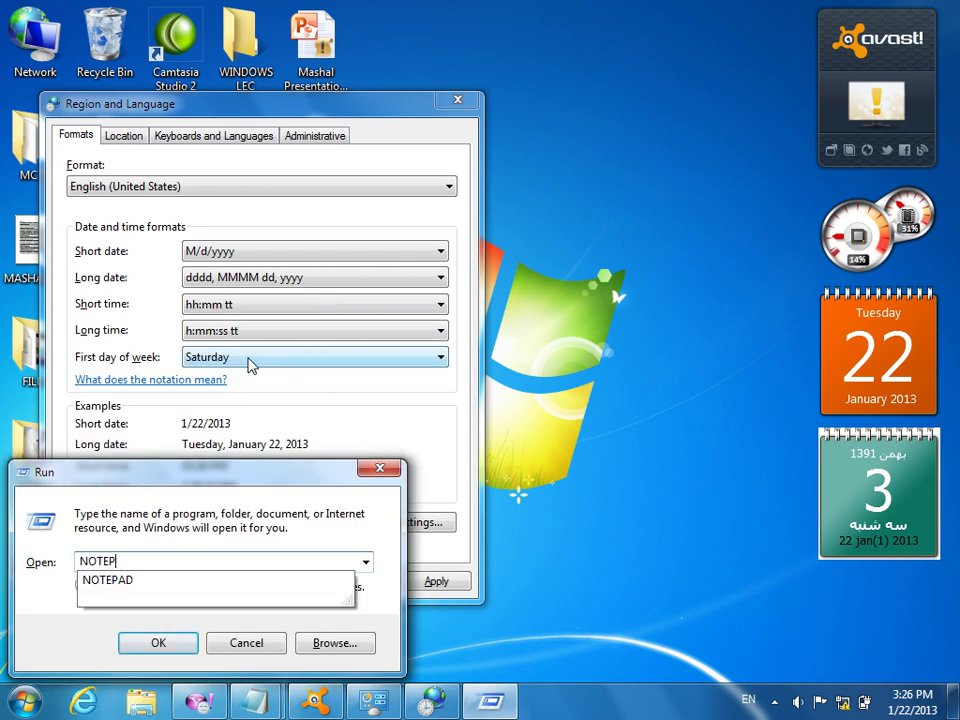
type("AD")
key("Return")
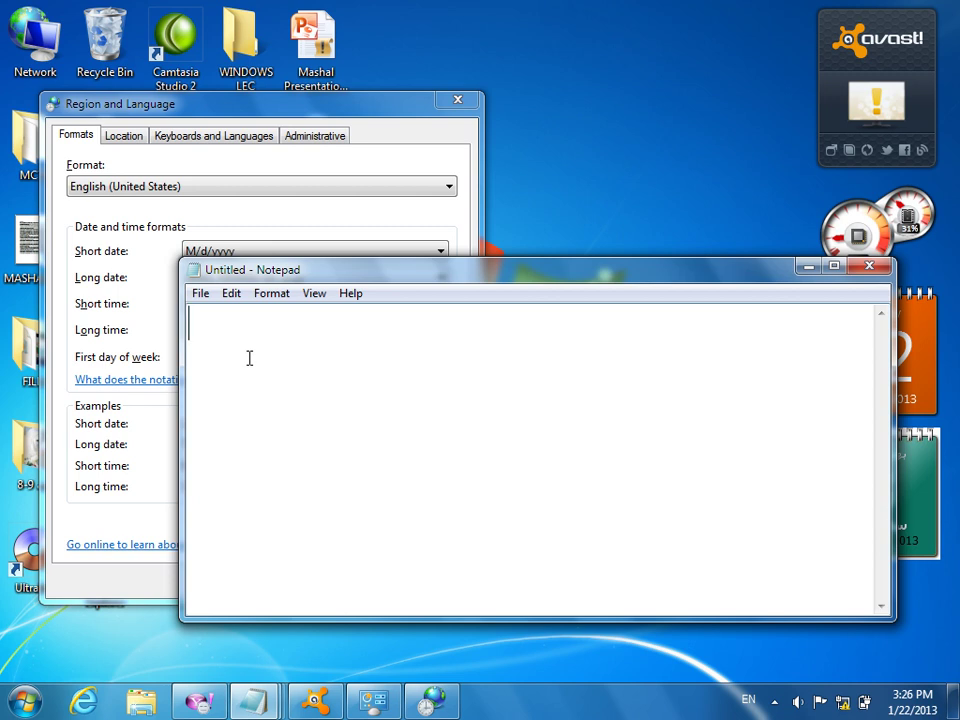
left_click(229, 295)
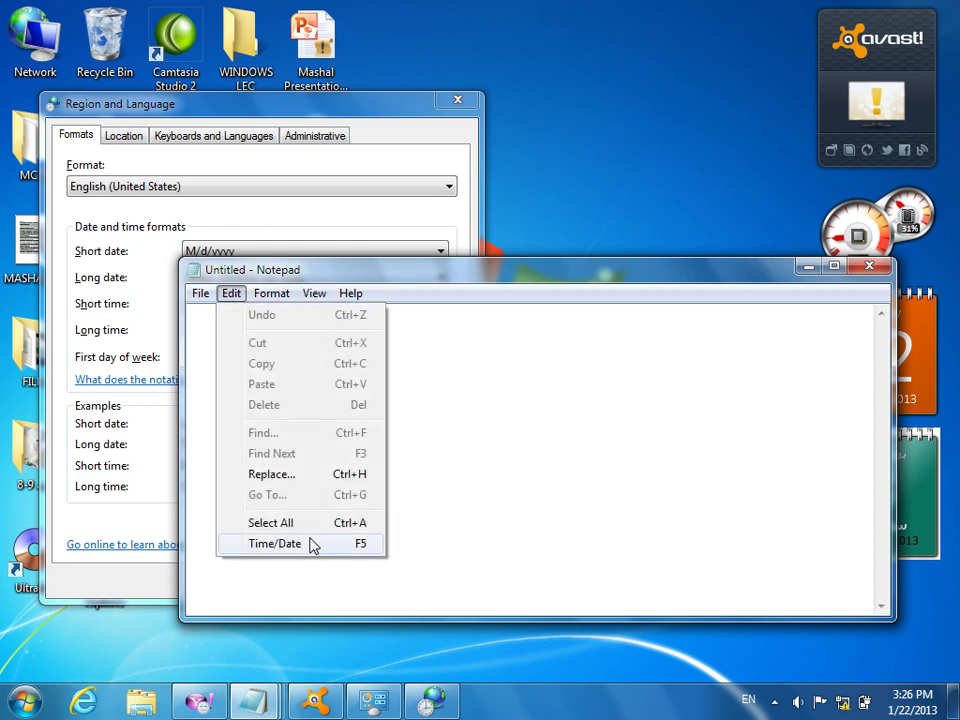
left_click(281, 546)
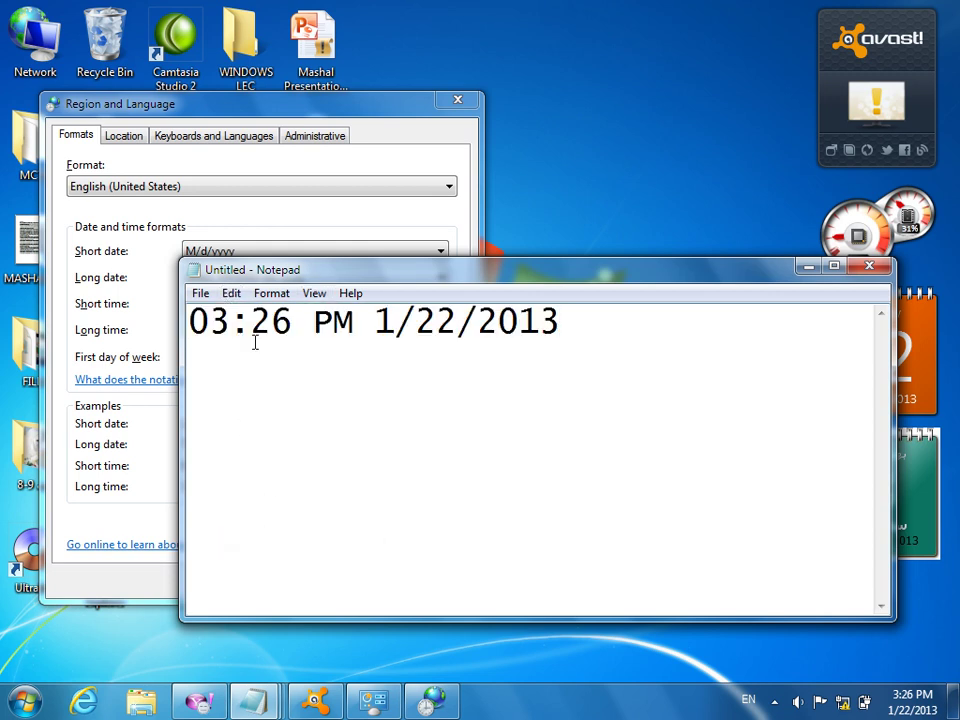
Inspect the hour digits and the AM/PM marker in the inserted time, and close the document without saving
left_click_drag(218, 327, 148, 242)
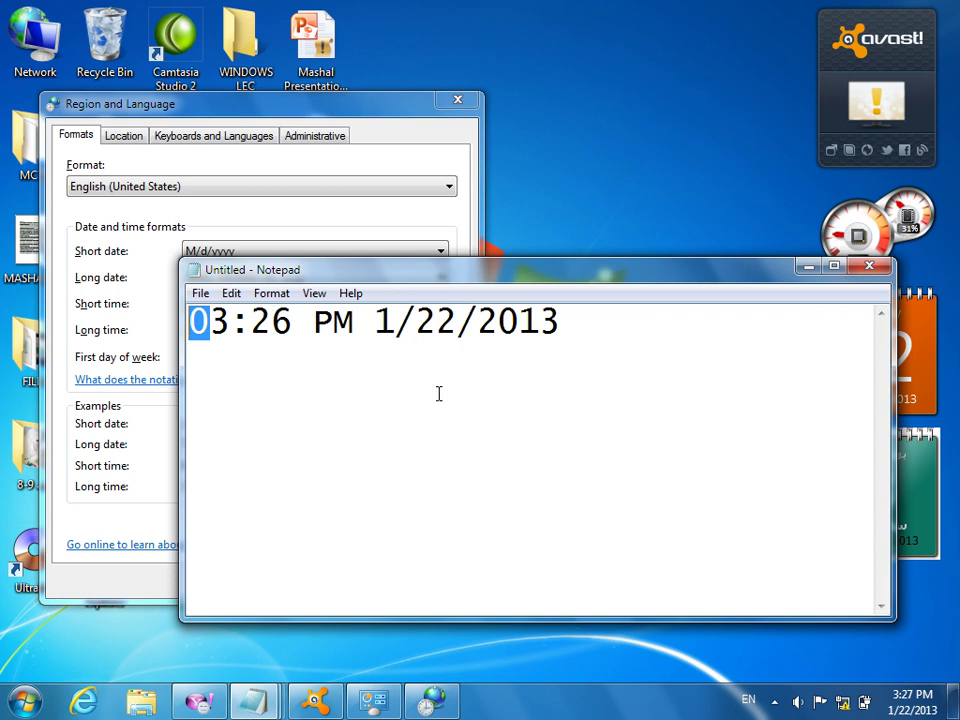
mouse_move(897, 693)
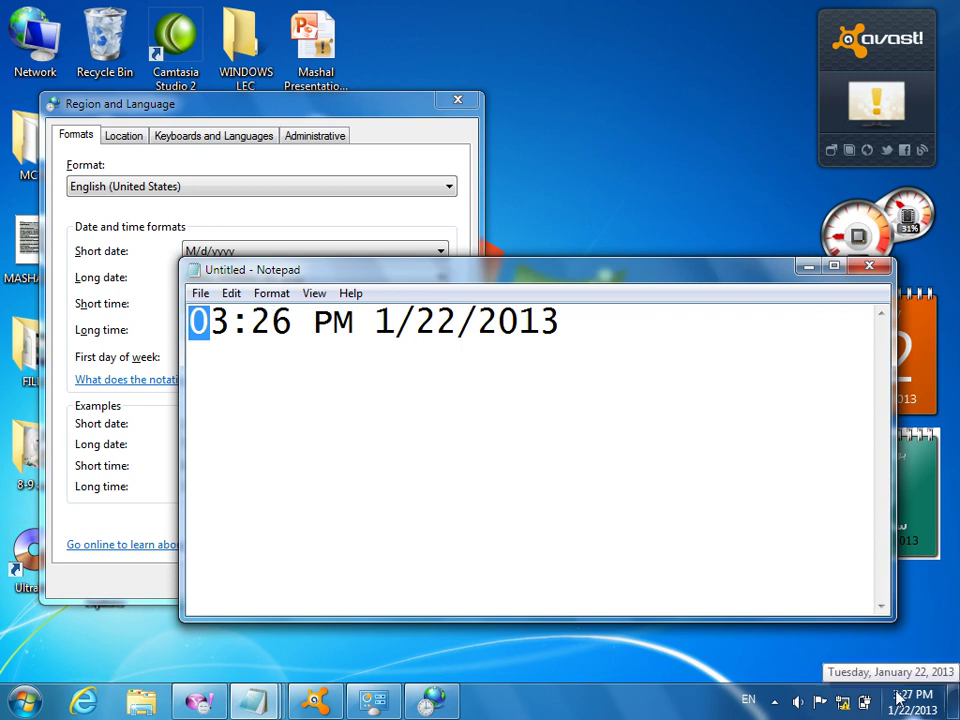
left_click(640, 338)
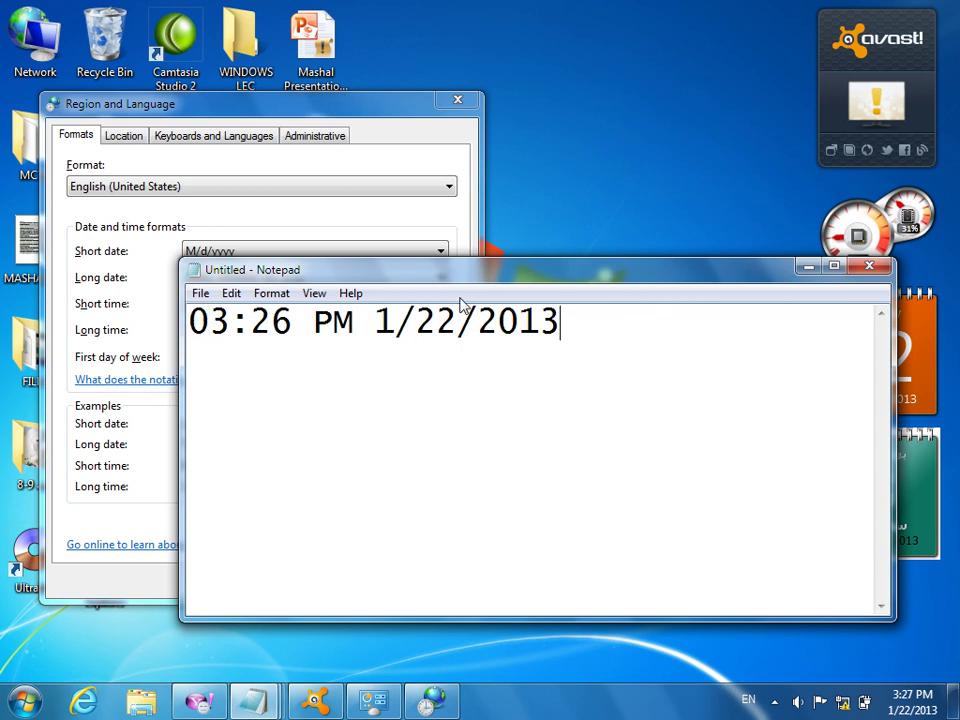
left_click(211, 319)
left_click_drag(211, 319, 44, 296)
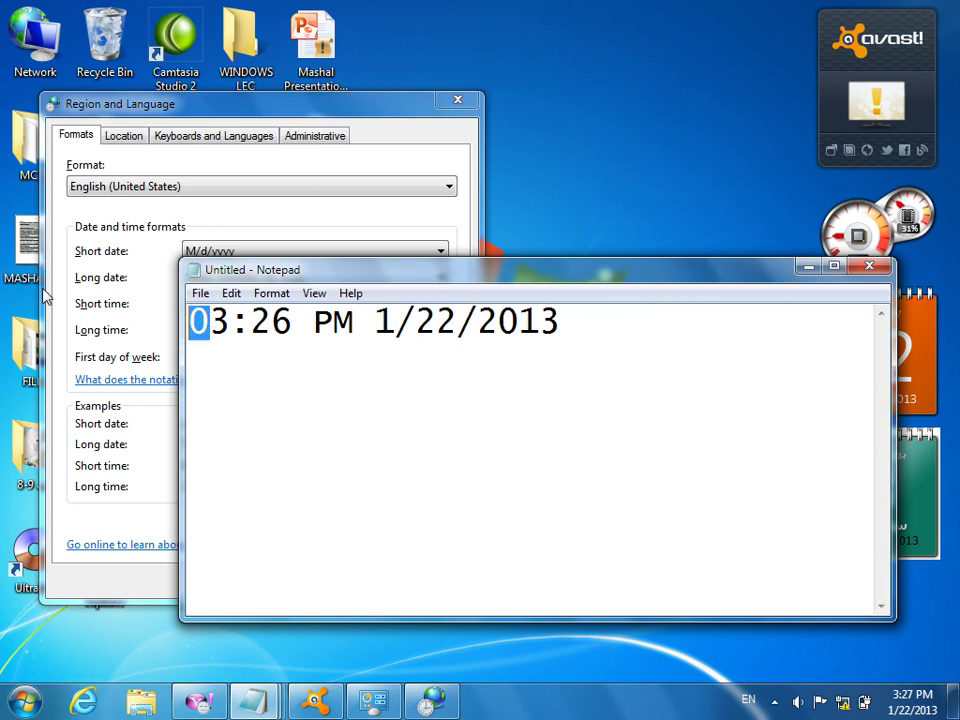
double_click(333, 321)
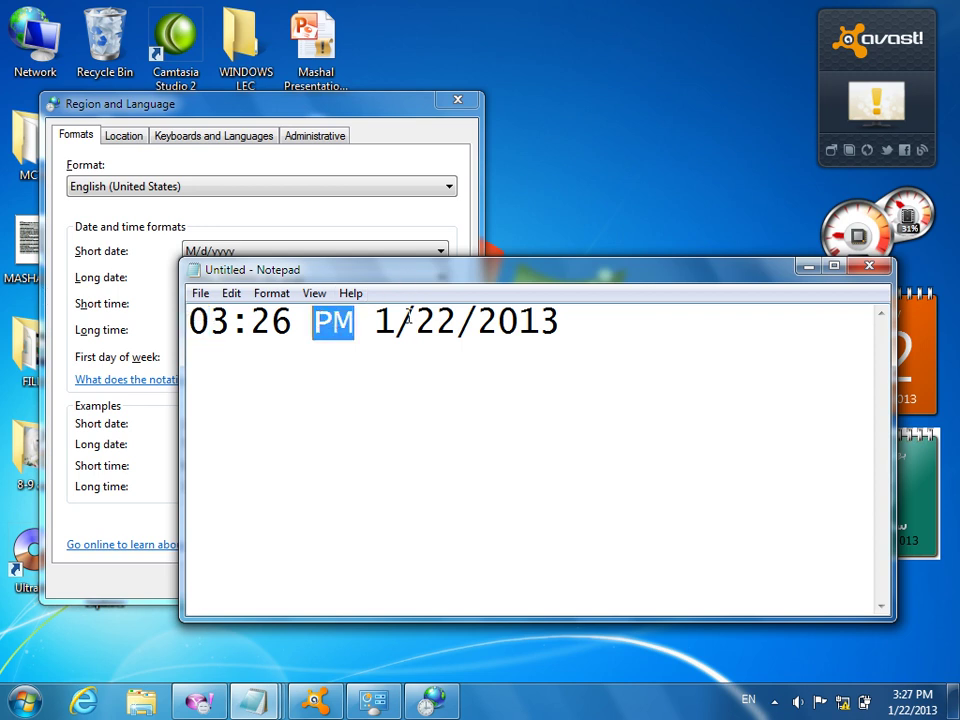
left_click(869, 265)
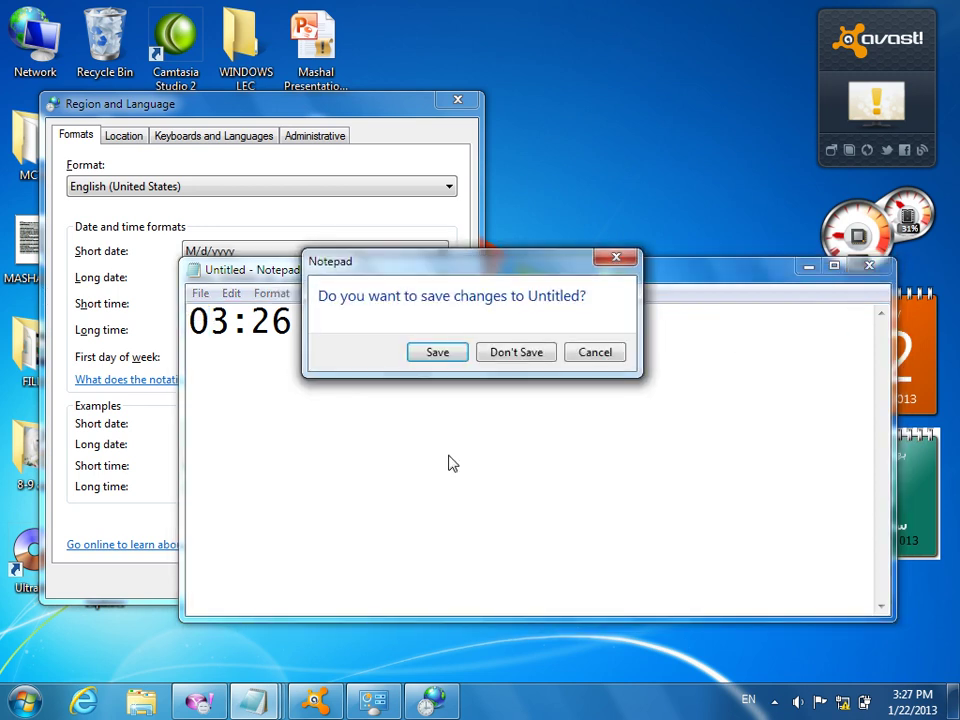
left_click(533, 356)
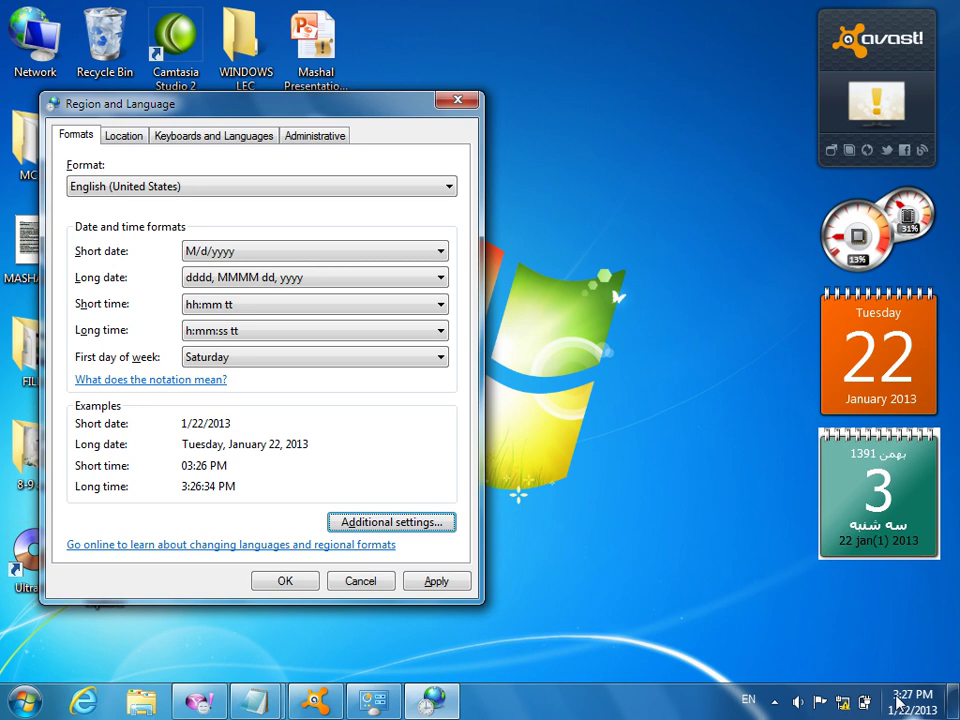
Bring up the untitled Notepad document and insert the current time and date on a new line below the first line
mouse_move(898, 710)
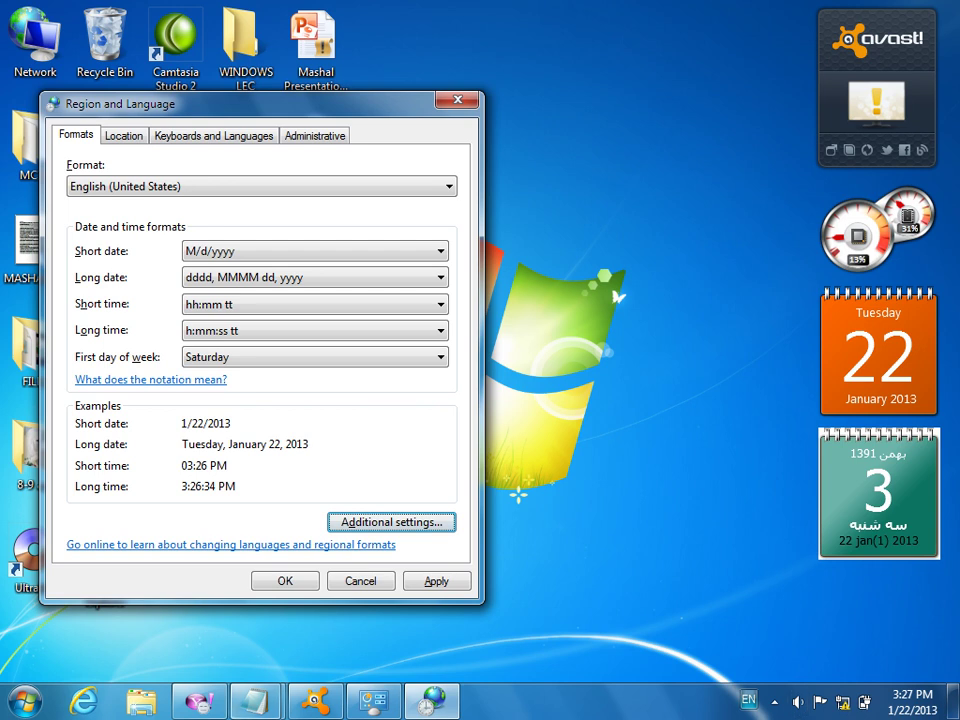
left_click(248, 708)
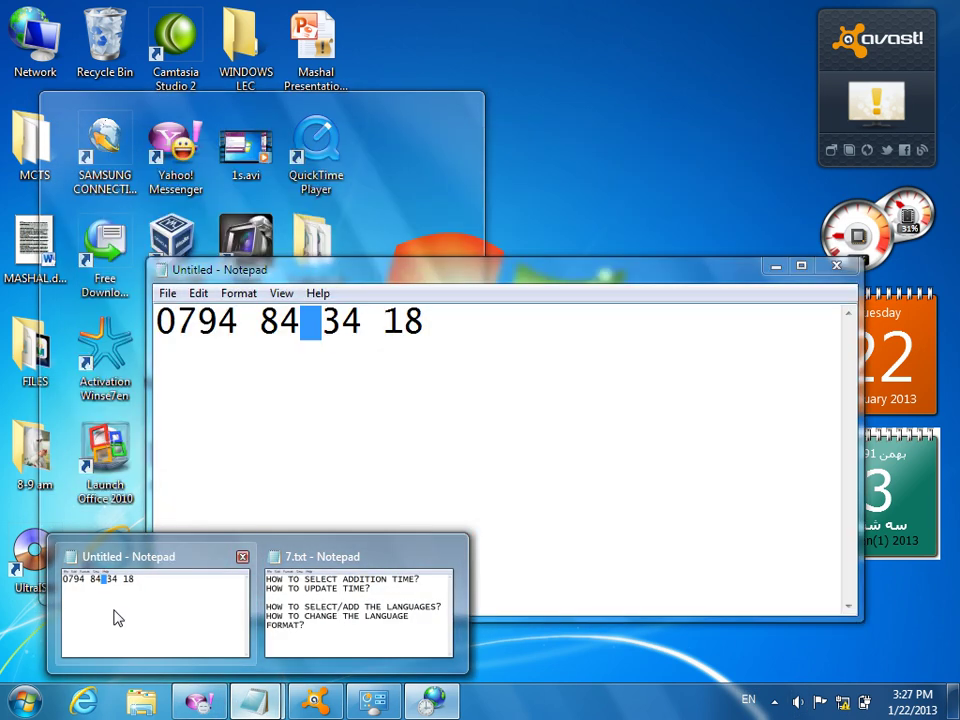
left_click(118, 617)
left_click(480, 343)
key("Return")
left_click(200, 293)
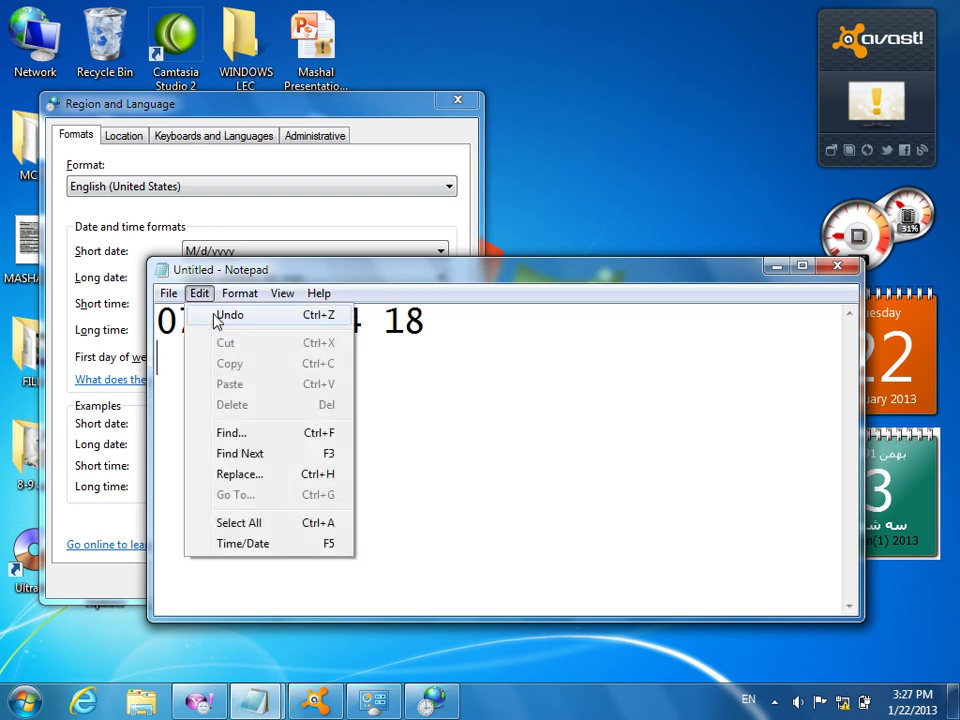
left_click(244, 545)
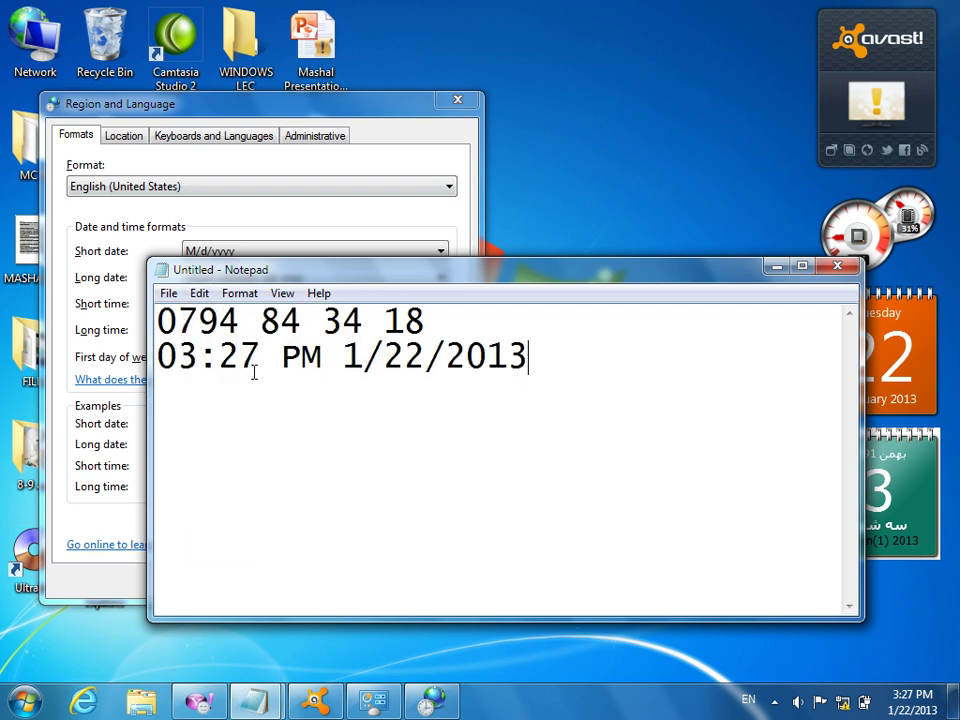
Examine the hour and minute digits of the inserted time, and minimize the Notepad document
left_click_drag(261, 358, 86, 358)
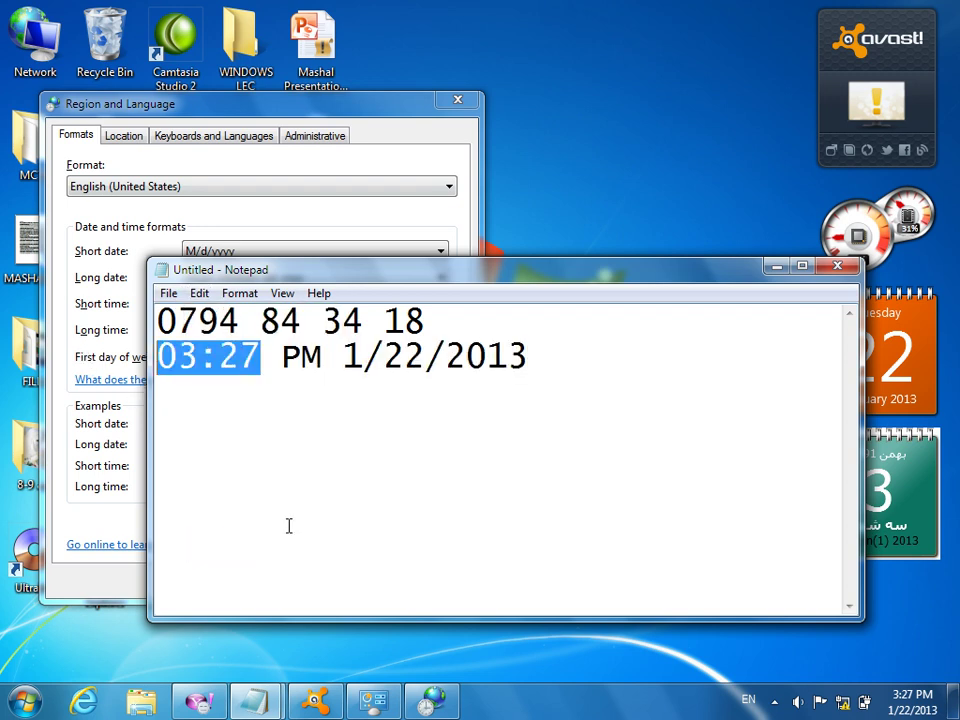
left_click(200, 383)
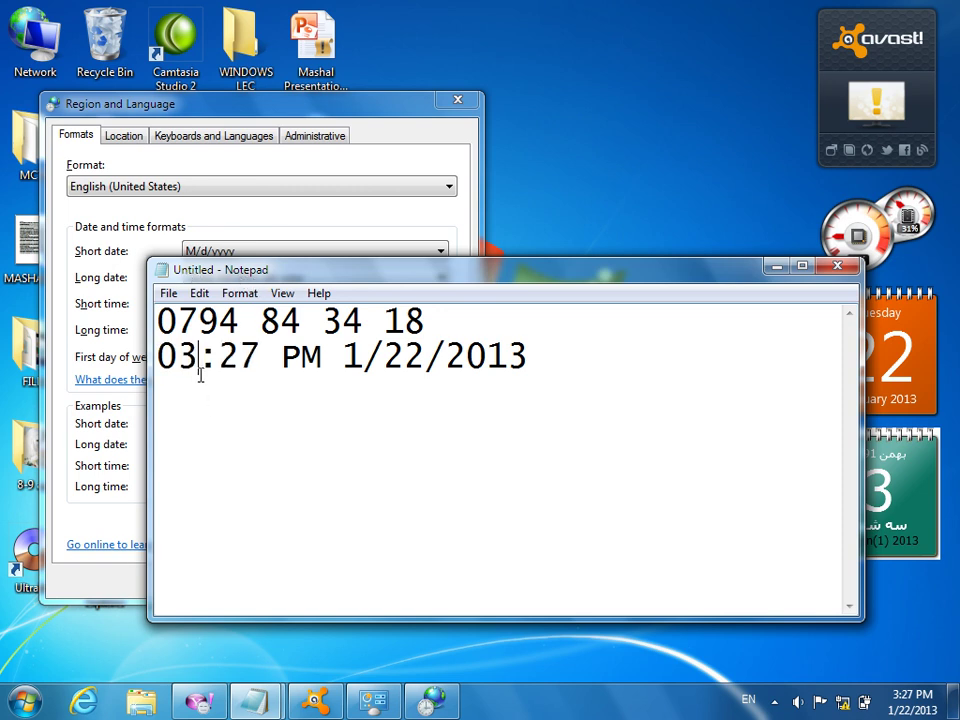
key("shift+Left")
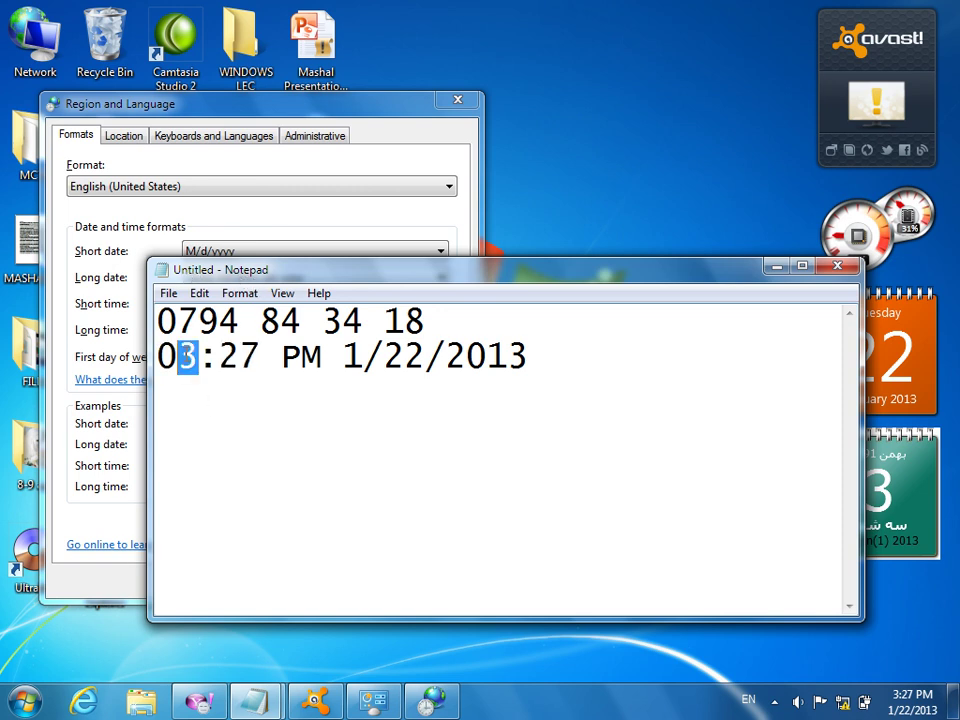
left_click(208, 366)
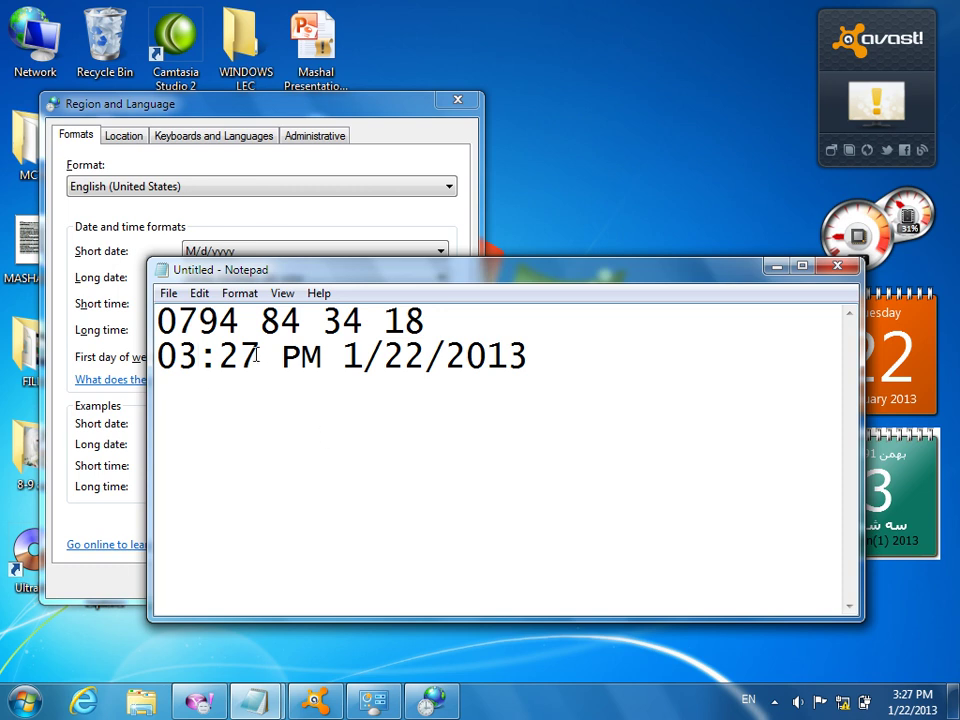
left_click(777, 266)
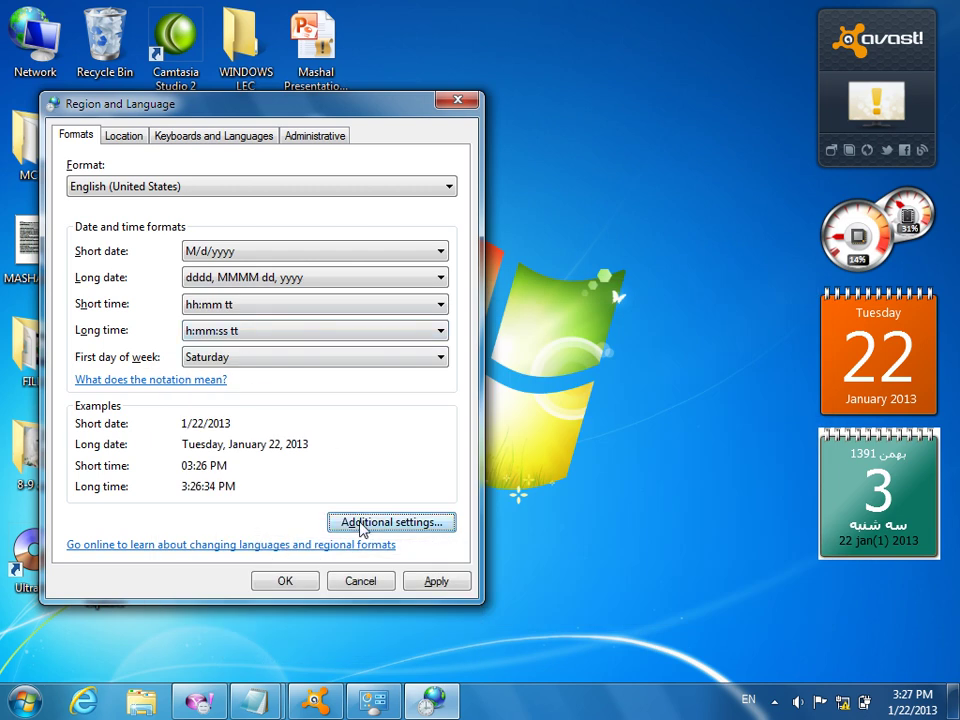
Set the short time format to HH:mm tt in the additional time format settings and apply it
left_click(365, 524)
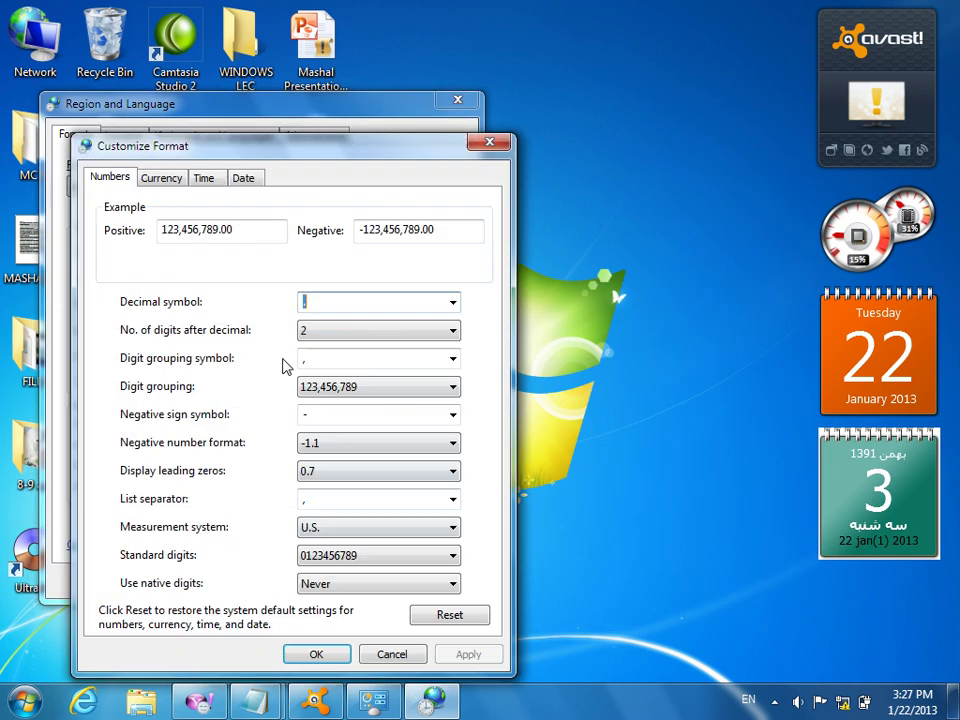
left_click(219, 180)
left_click_drag(217, 318, 201, 316)
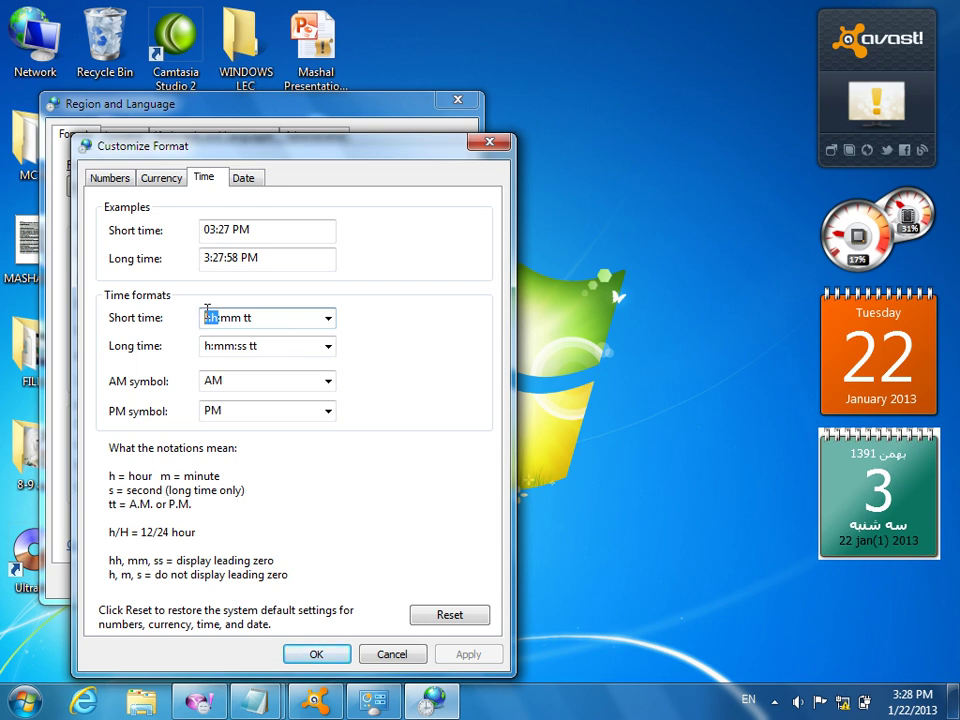
type("HH")
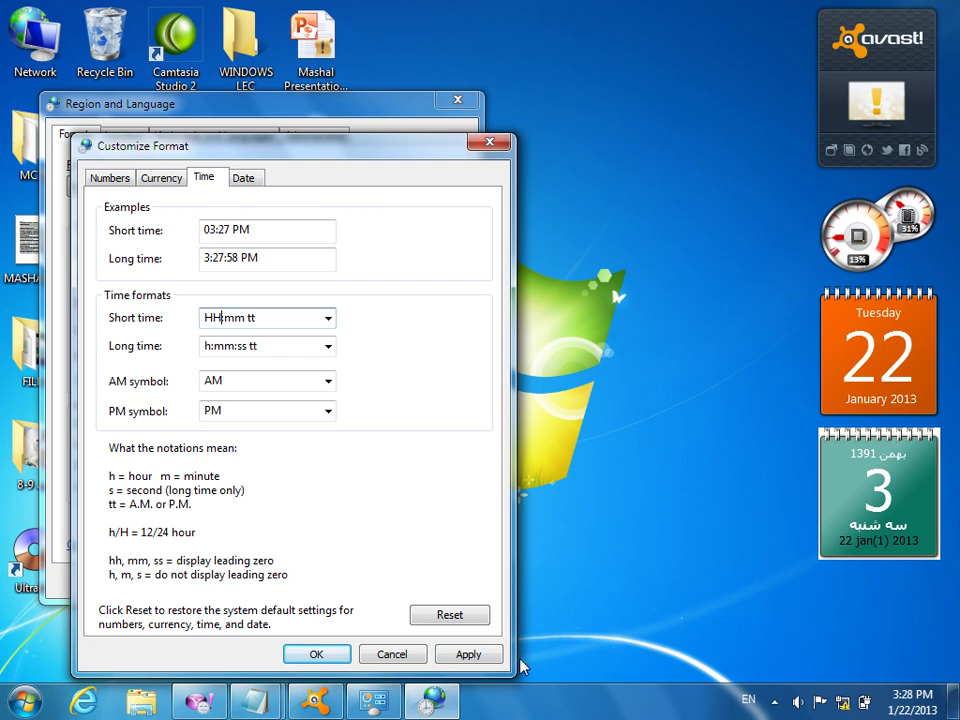
left_click(472, 657)
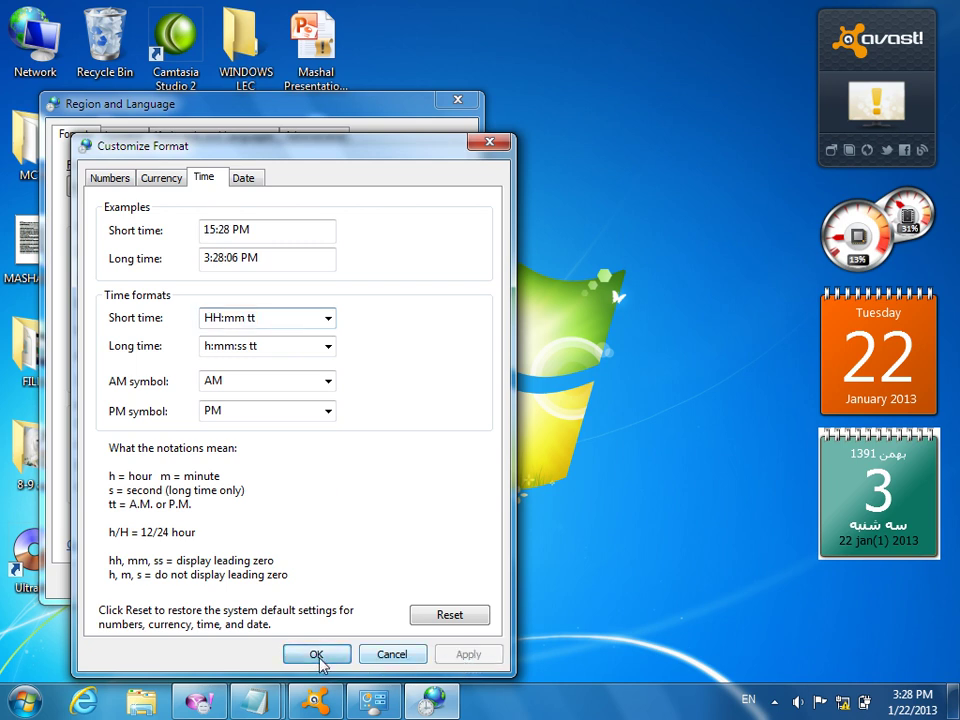
left_click(316, 655)
Try to set the short time format to HH:MM tt with uppercase minutes in the additional settings and apply it
left_click(395, 522)
left_click(215, 181)
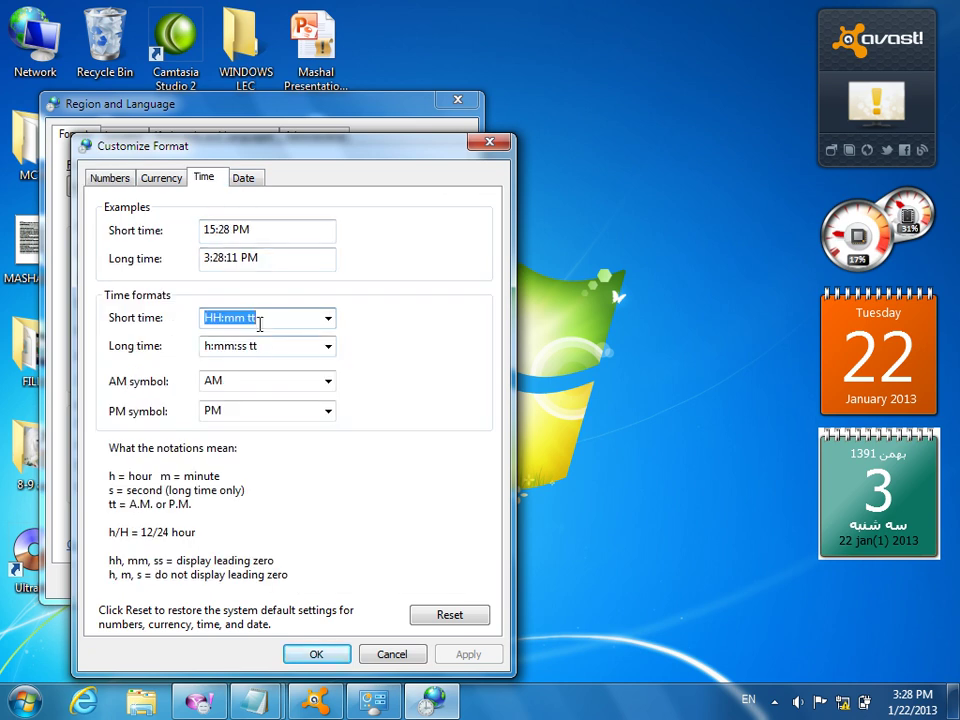
left_click(252, 318)
key("BackSpace")
key("BackSpace")
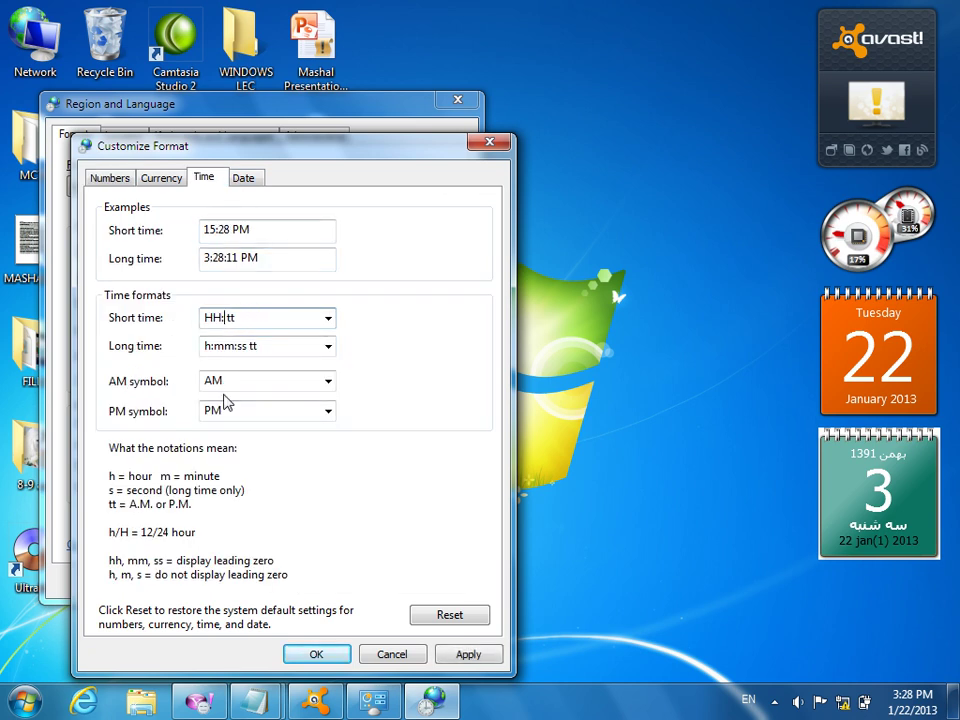
type("MM")
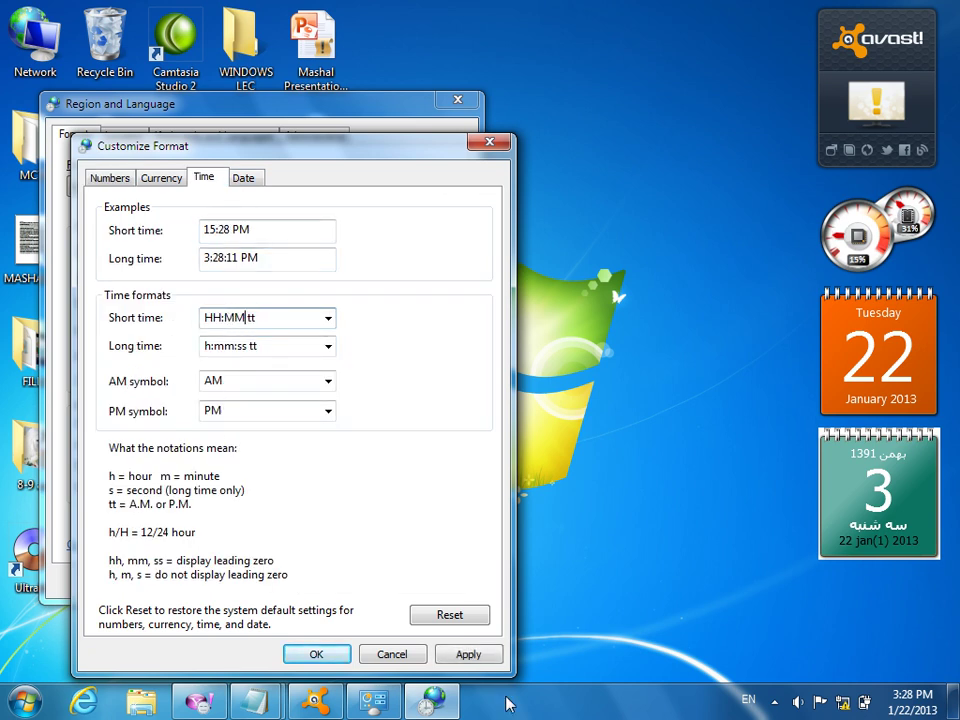
left_click(472, 655)
left_click(326, 655)
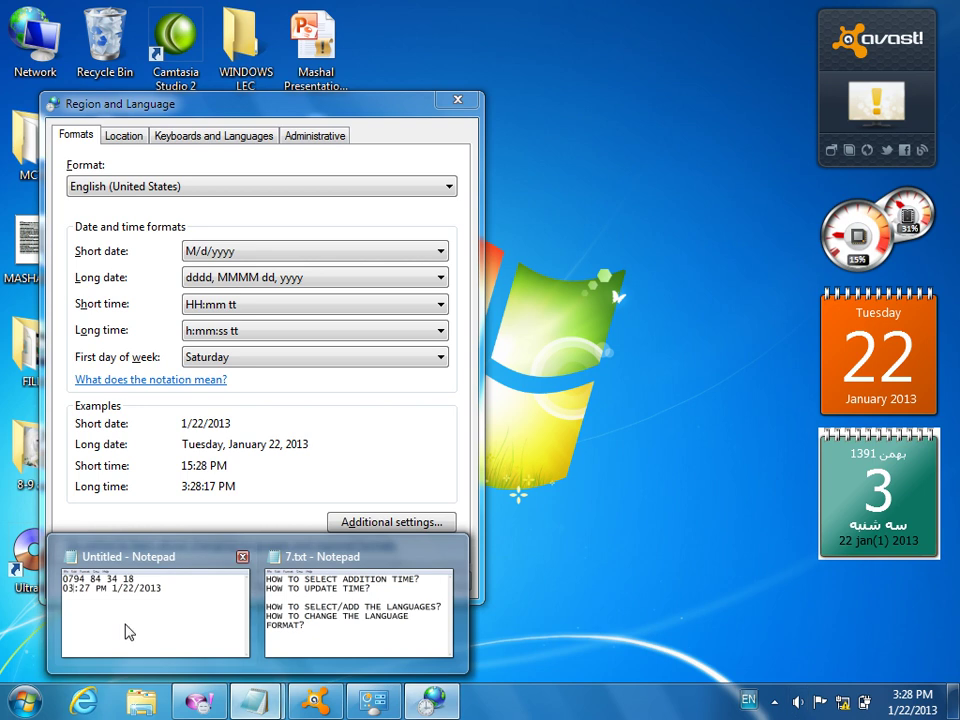
Return to the untitled Notepad document and insert the current time and date on another new line
left_click(155, 610)
left_click(552, 364)
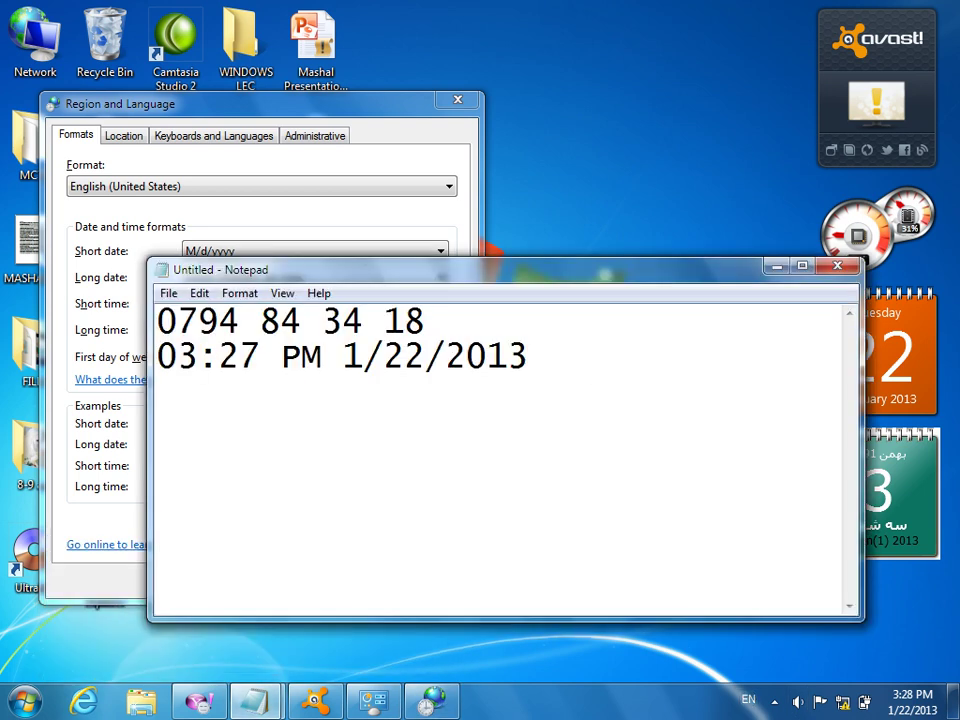
left_click(240, 293)
mouse_move(208, 300)
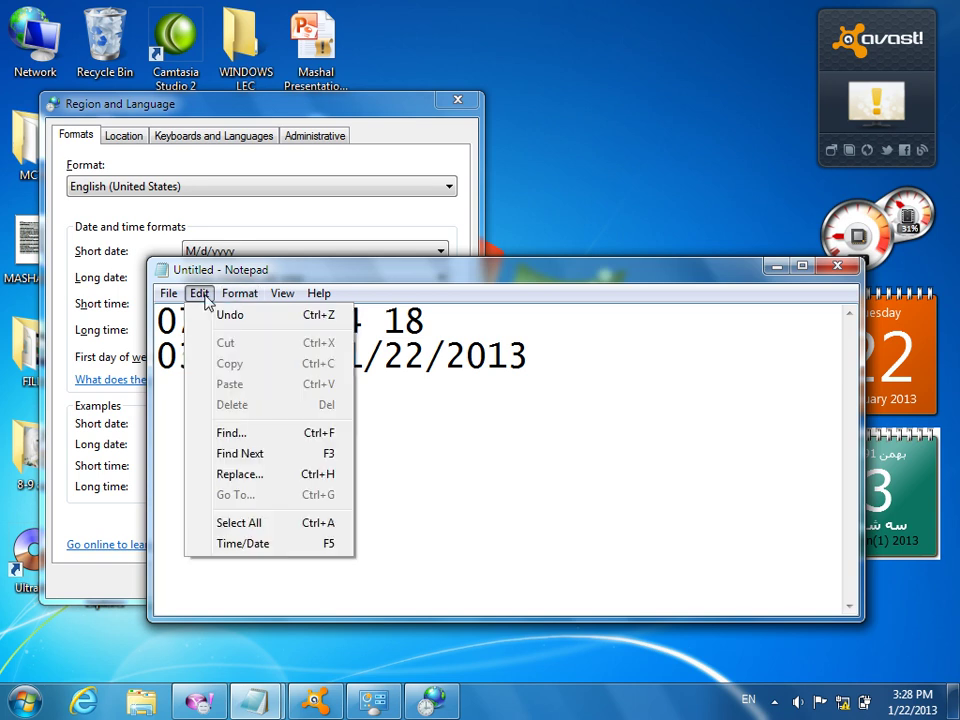
left_click(255, 543)
Inspect the hour and minute digits of the newly inserted time, and minimize the Notepad document
left_click_drag(199, 400, 157, 398)
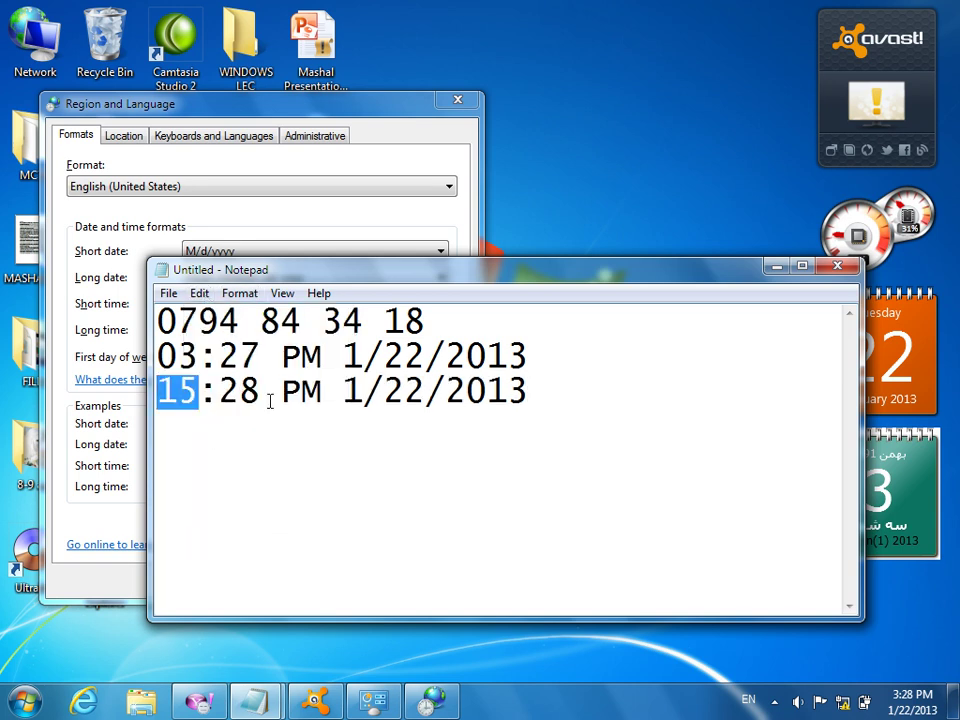
left_click_drag(261, 398, 218, 398)
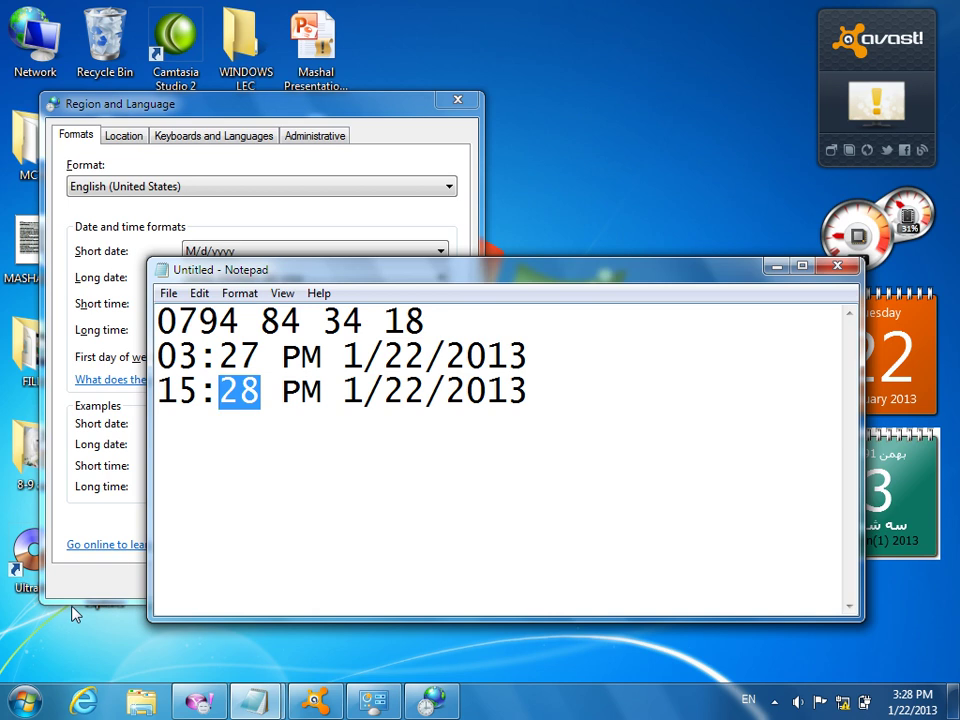
left_click(776, 267)
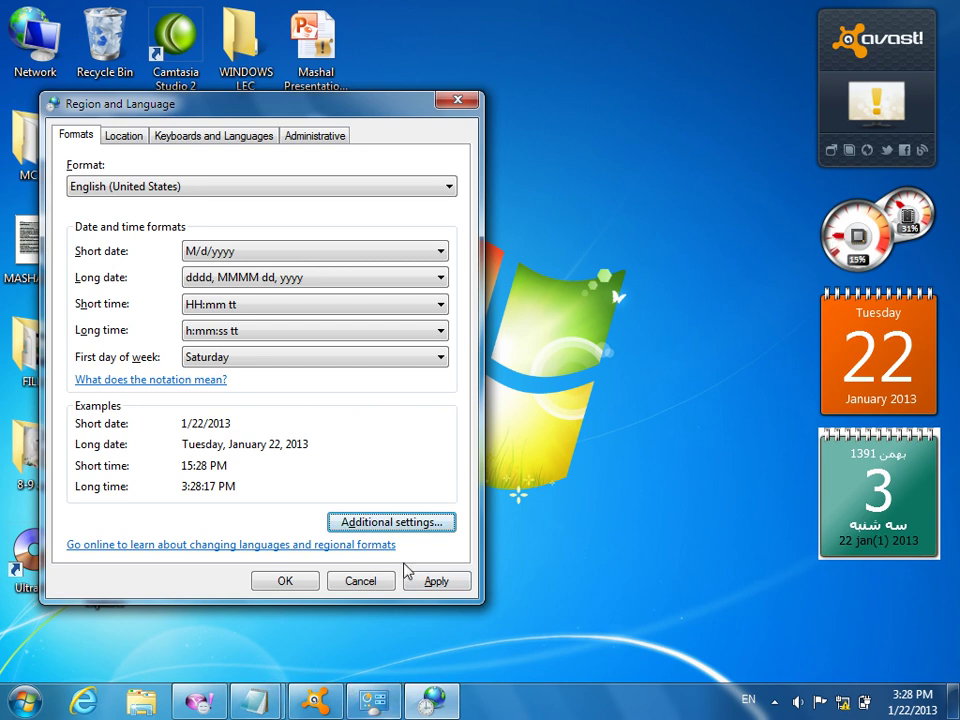
Set the short time format back to hh:mm tt in the additional time format settings and apply it
left_click(405, 524)
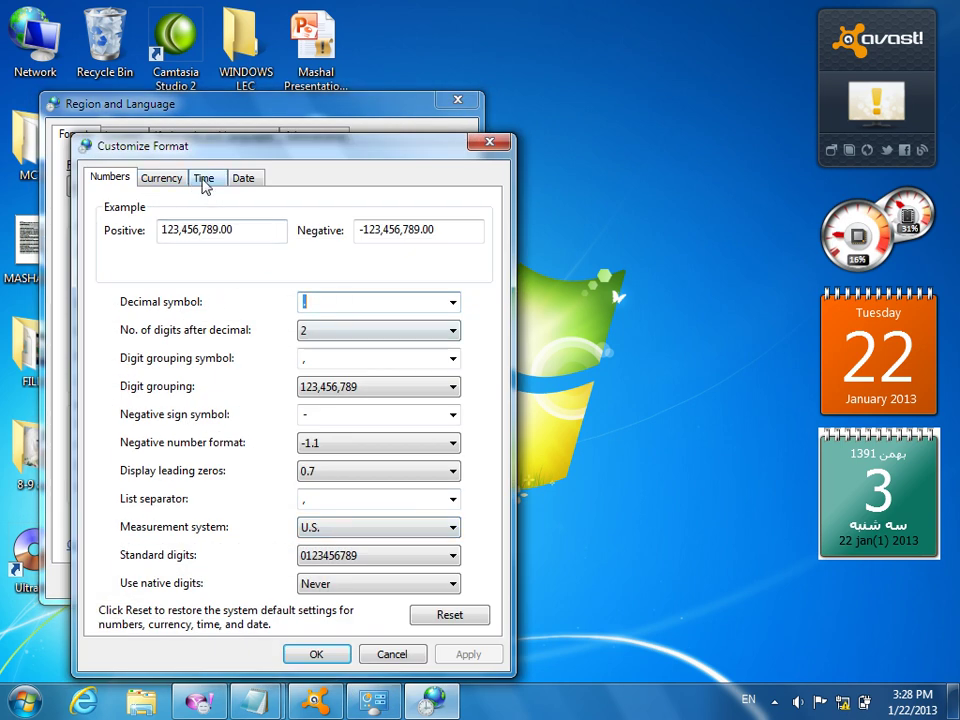
left_click(210, 180)
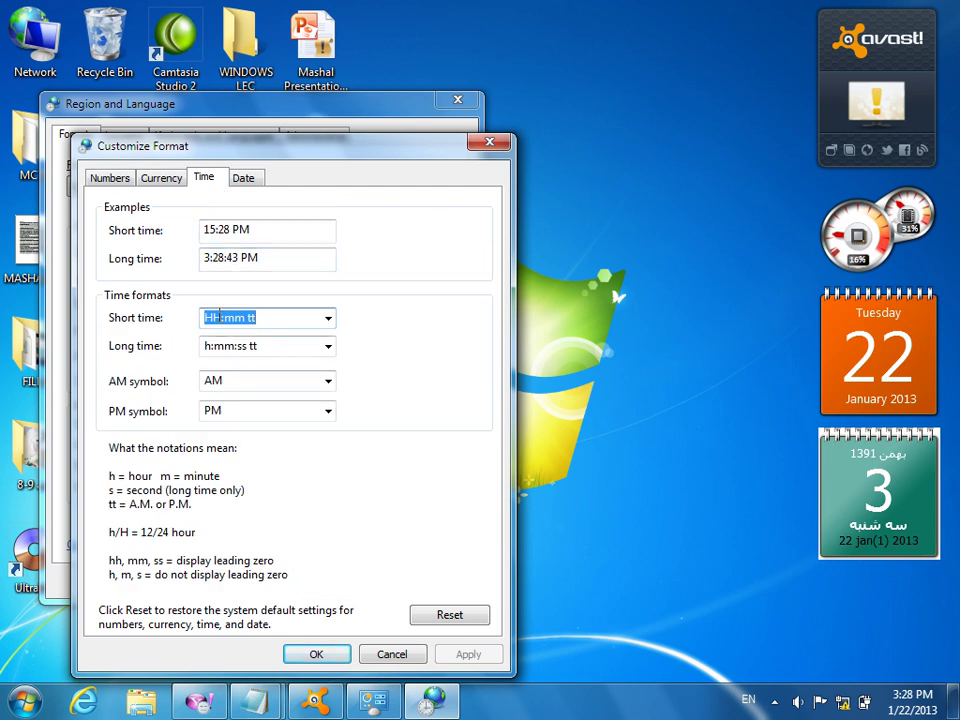
left_click(208, 412)
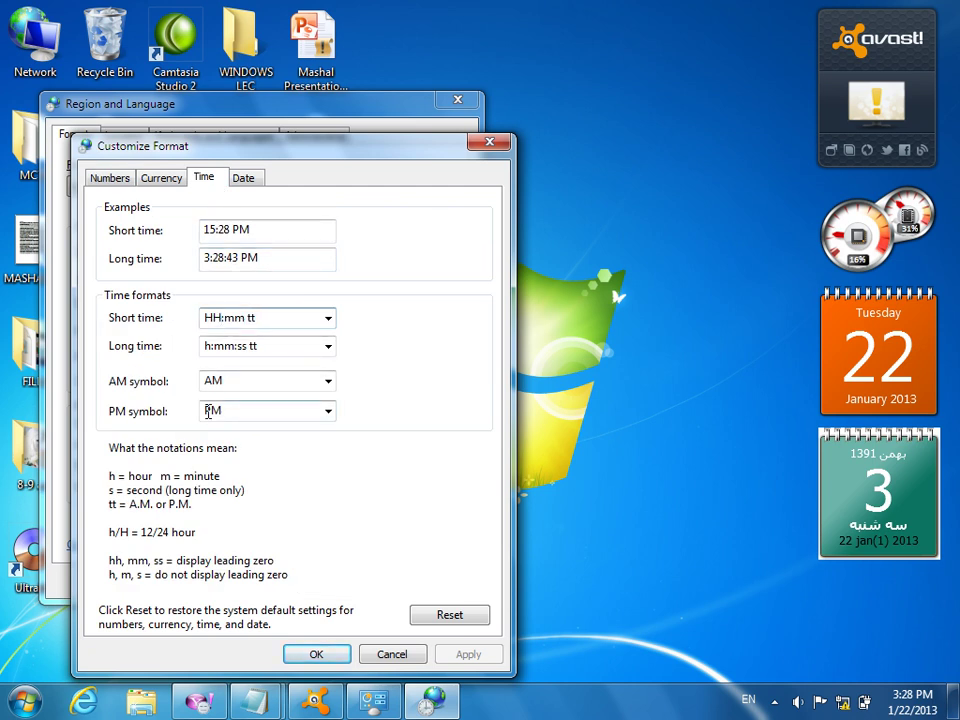
key("BackSpace")
key("BackSpace")
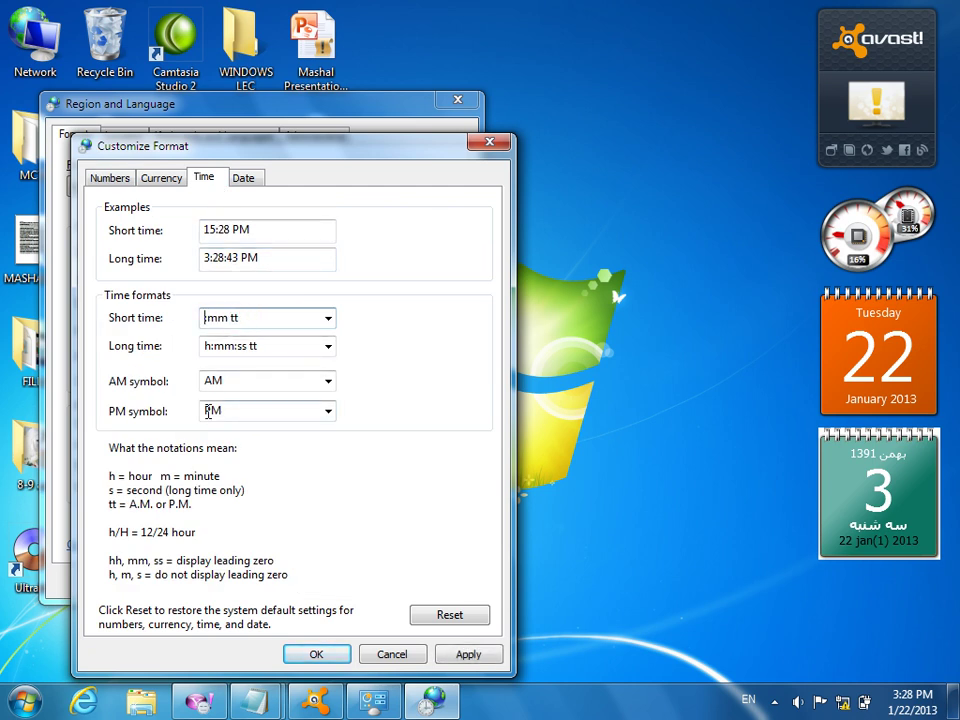
type("hh")
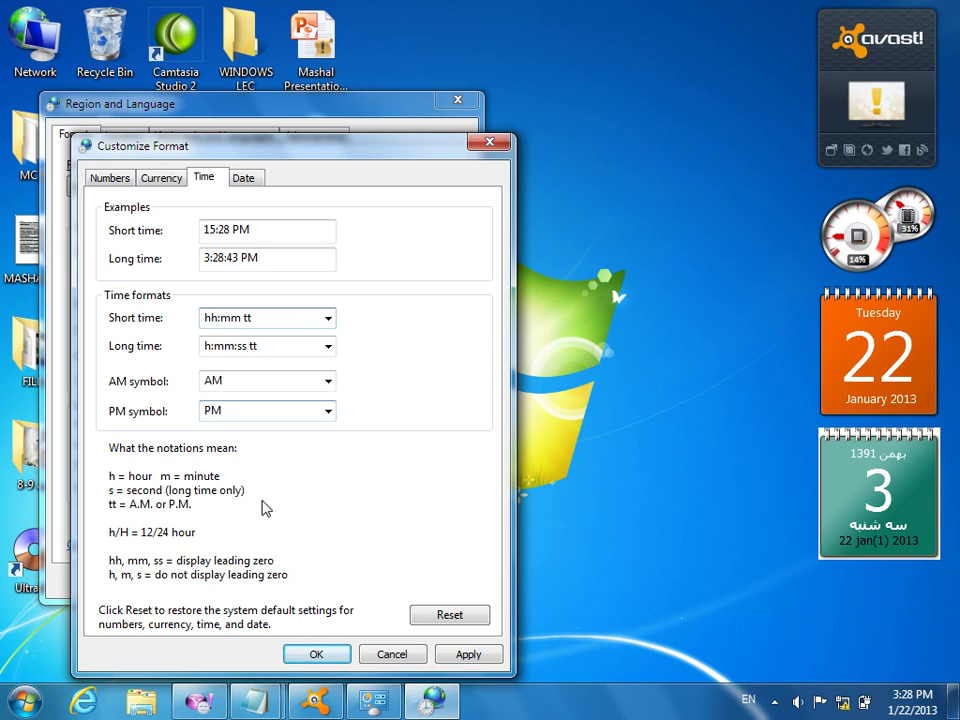
left_click(469, 655)
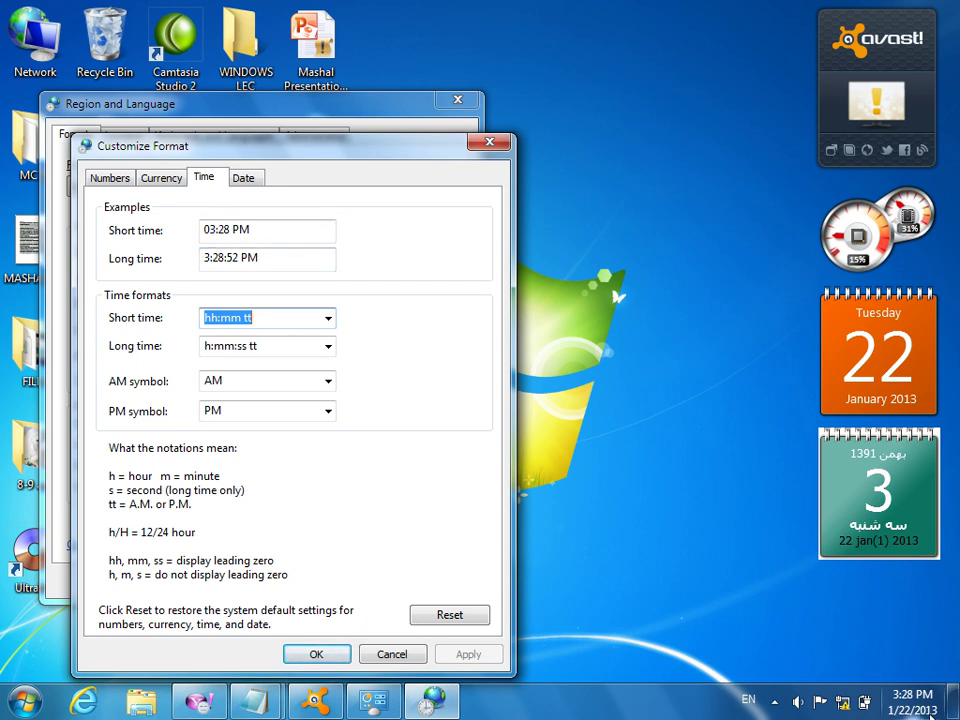
Replace the AM symbol and the PM symbol with two different first names and apply the time settings
left_click(232, 383)
left_click(224, 381)
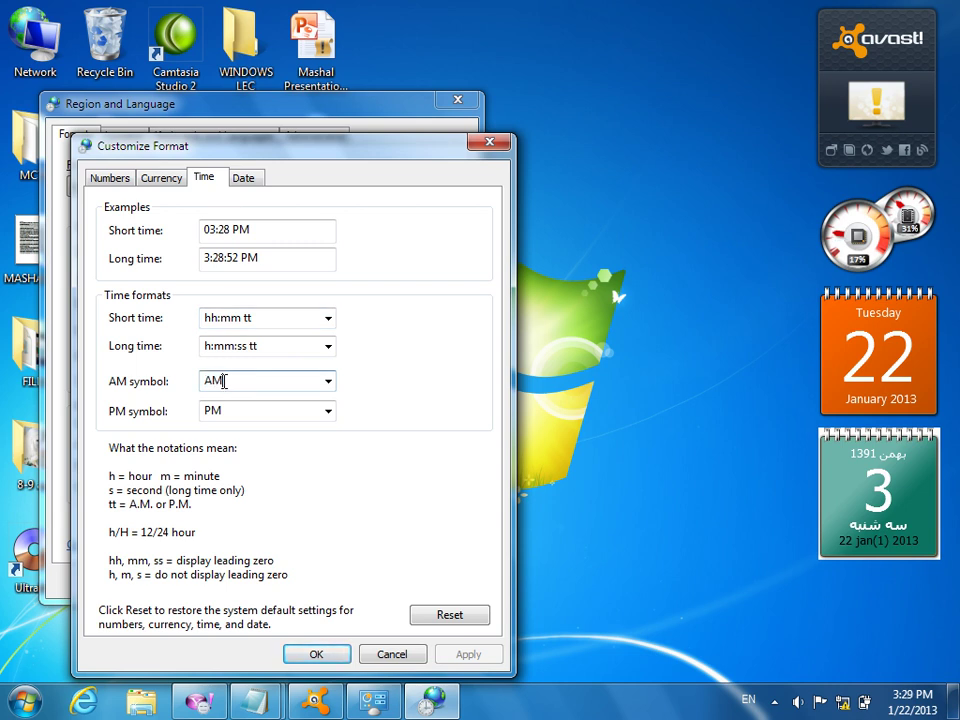
left_click(229, 412)
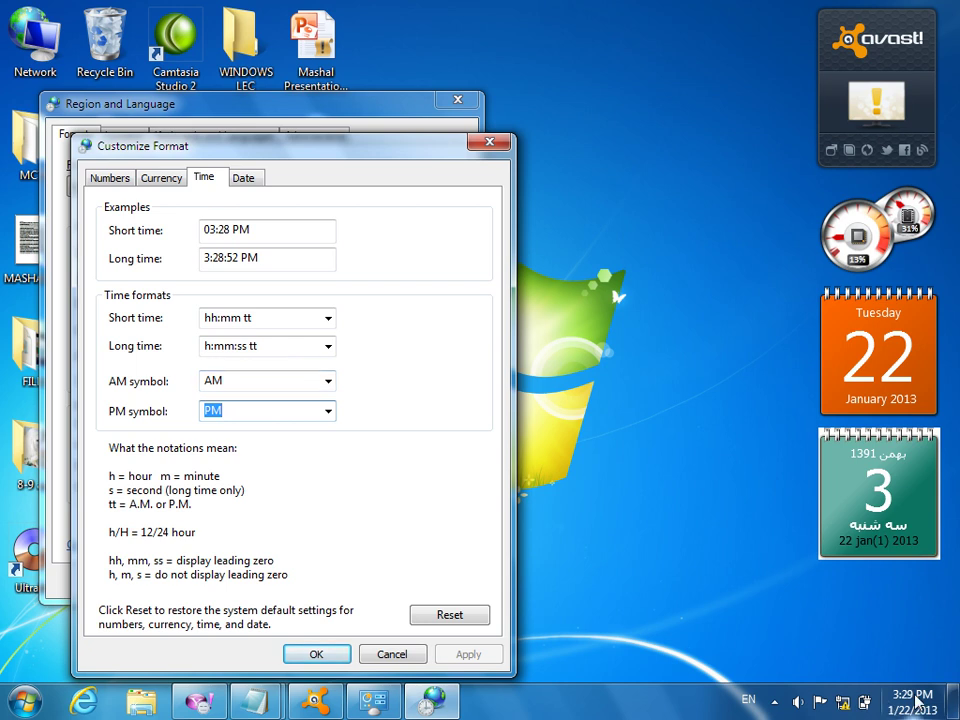
mouse_move(916, 698)
left_click(232, 382)
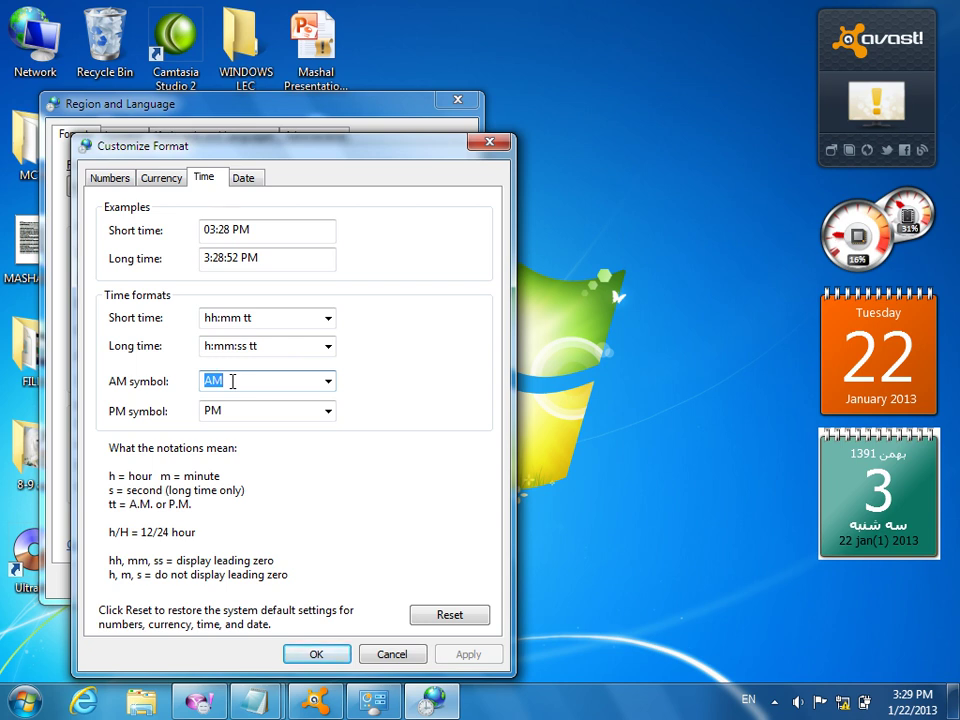
type("Ahmad")
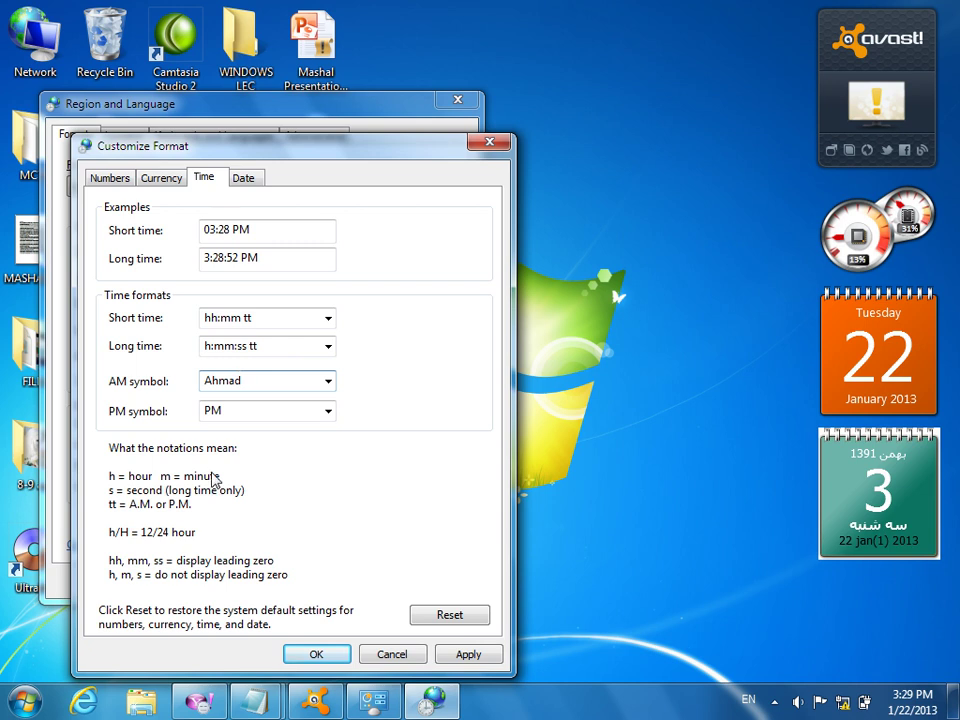
left_click(258, 413)
type("Ma")
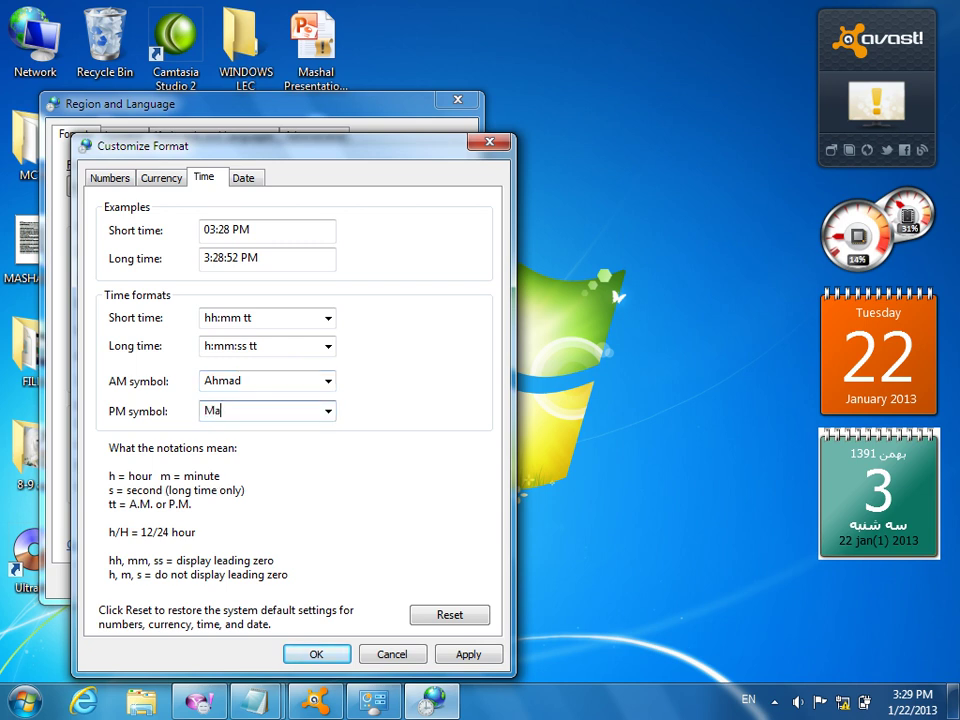
type("hmood")
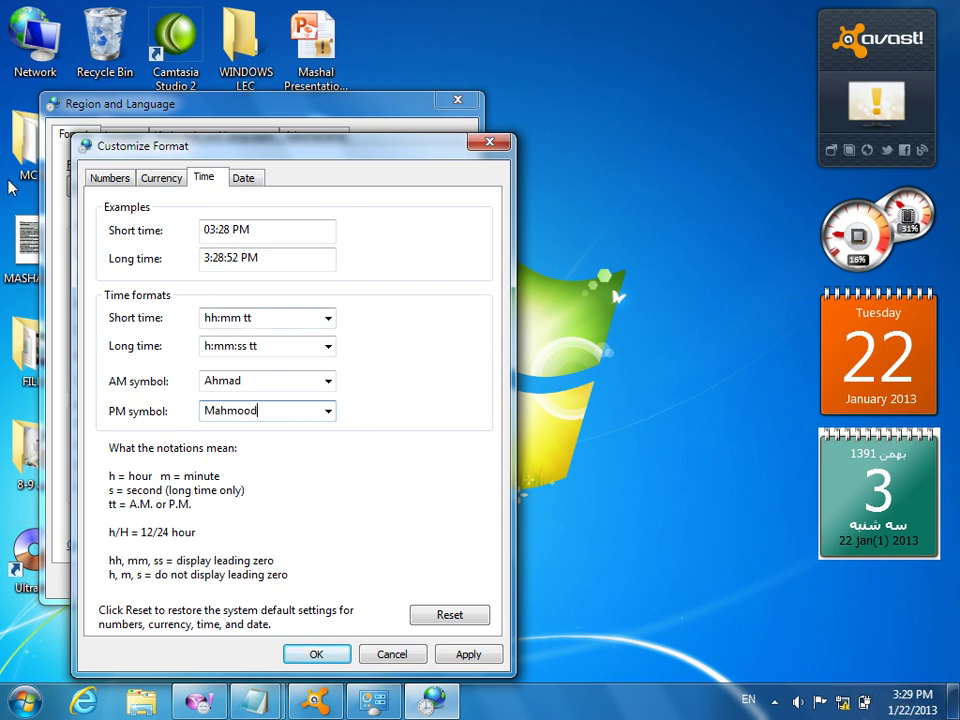
left_click(489, 659)
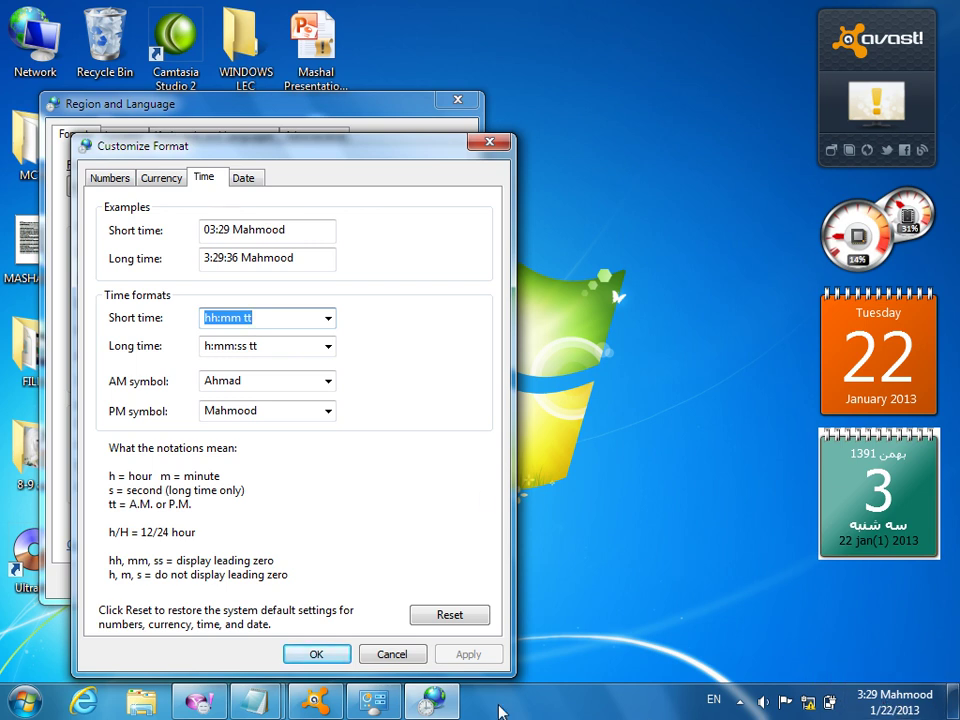
Return to the untitled Notepad document and insert the current time and date below the existing entries
left_click(254, 702)
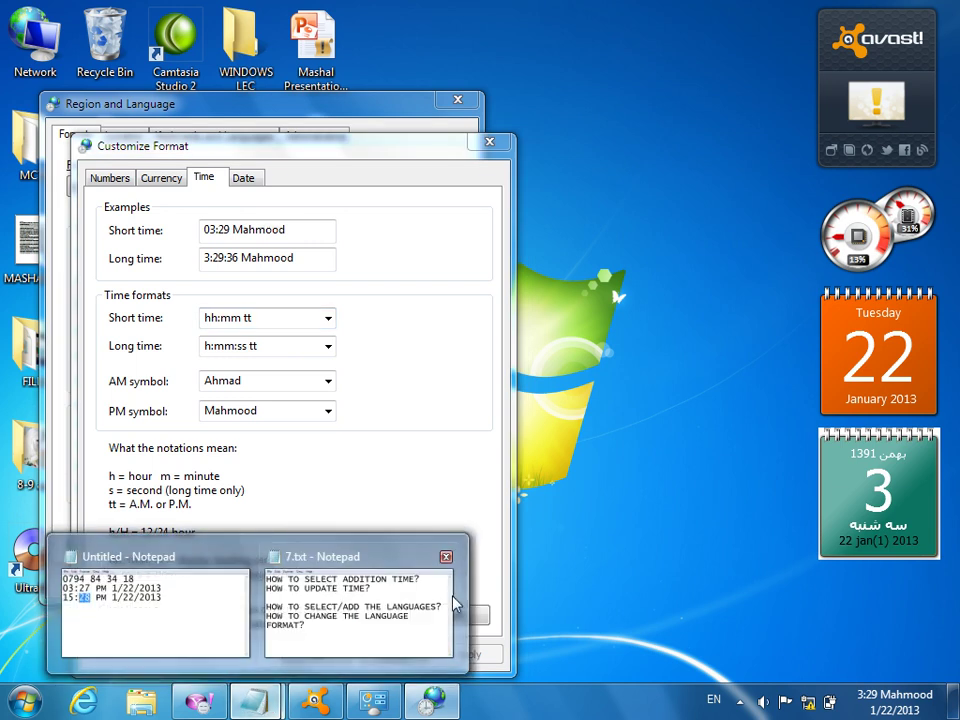
left_click(225, 617)
left_click(545, 396)
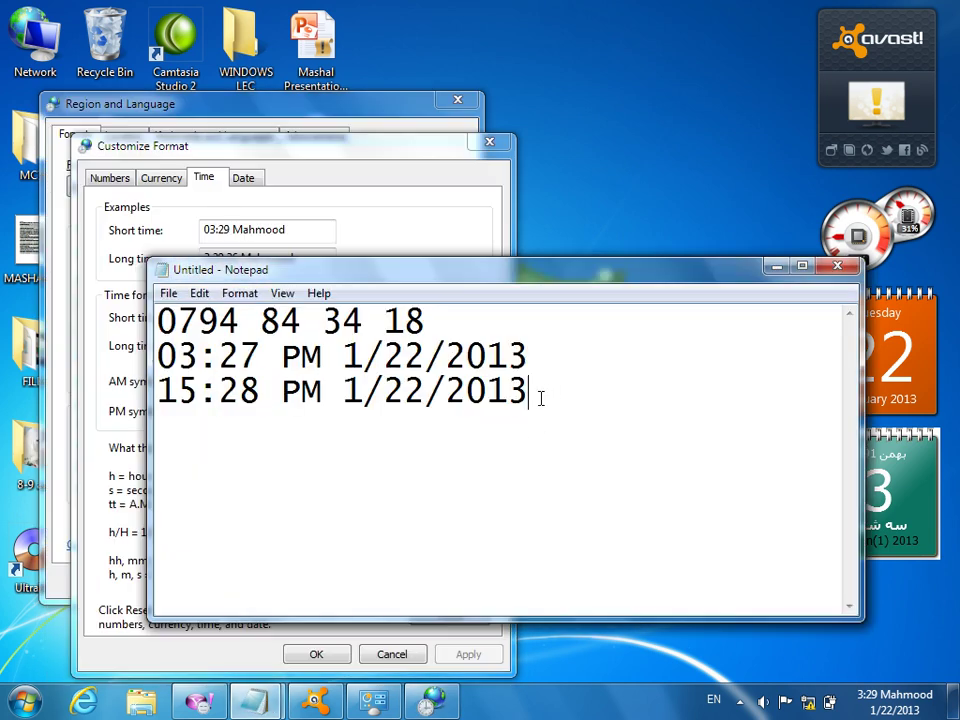
left_click(199, 293)
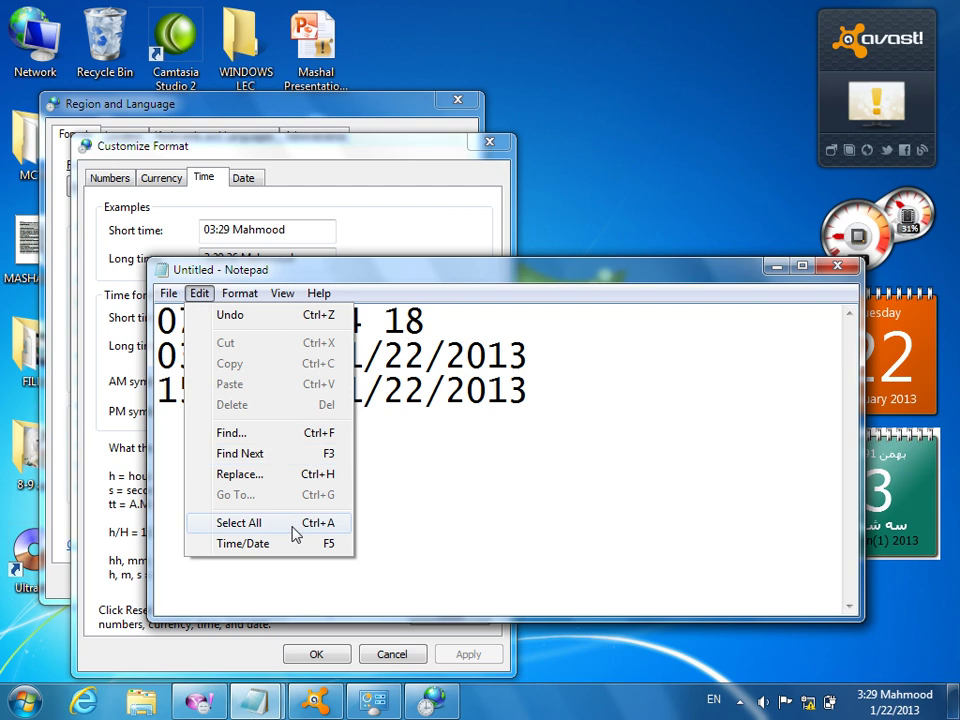
left_click(289, 545)
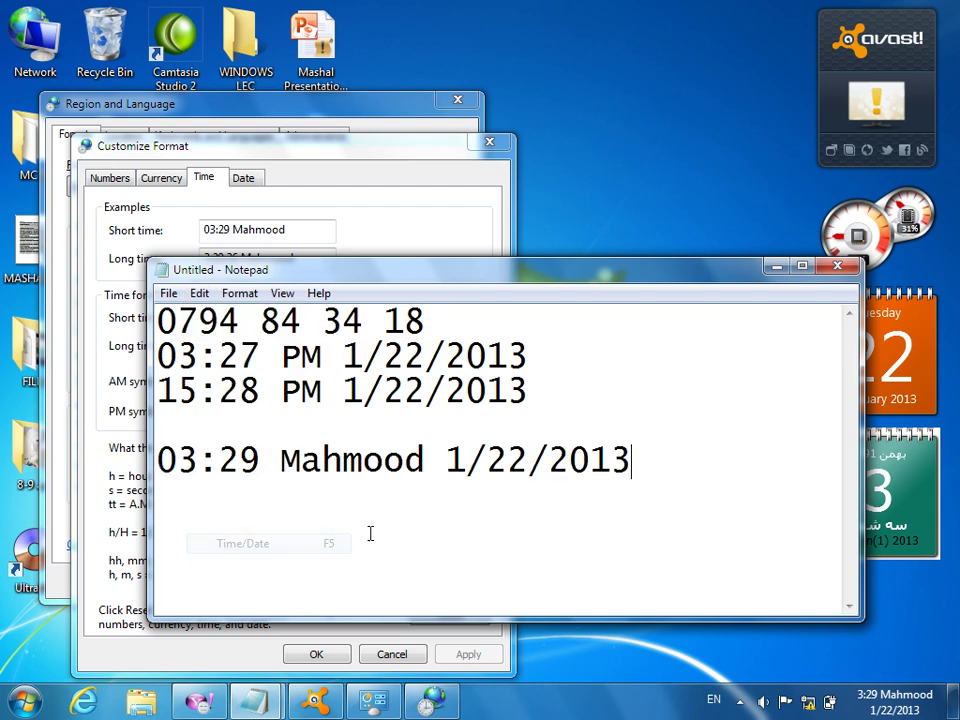
Inspect the custom PM symbol in the newly inserted time, and close the untitled Notepad document without saving
left_click_drag(425, 470, 284, 480)
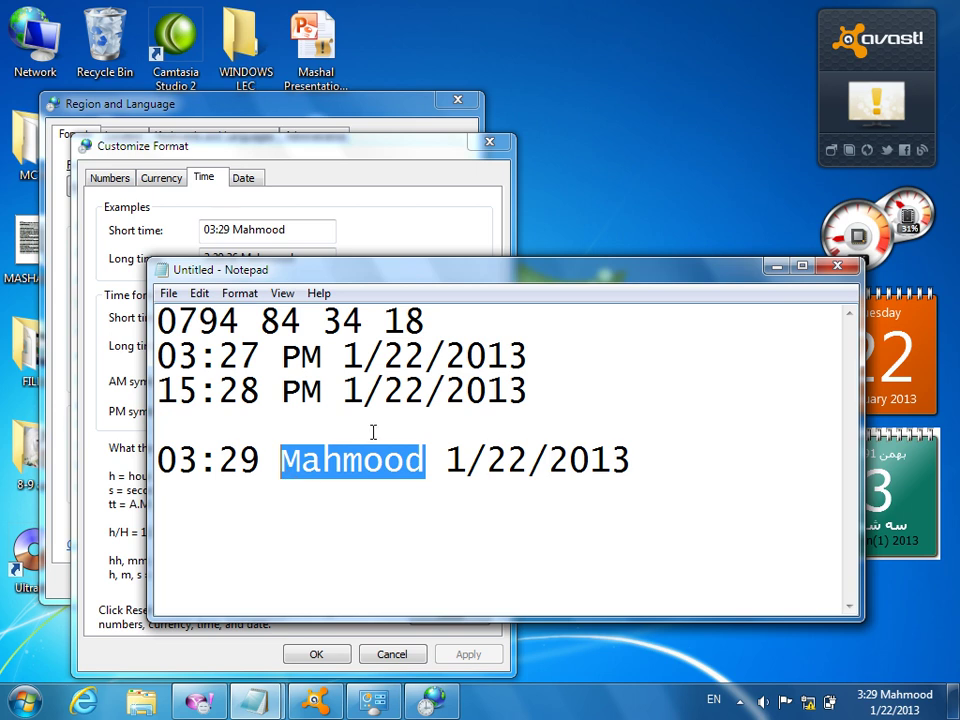
left_click(418, 462)
left_click_drag(651, 448, 368, 462)
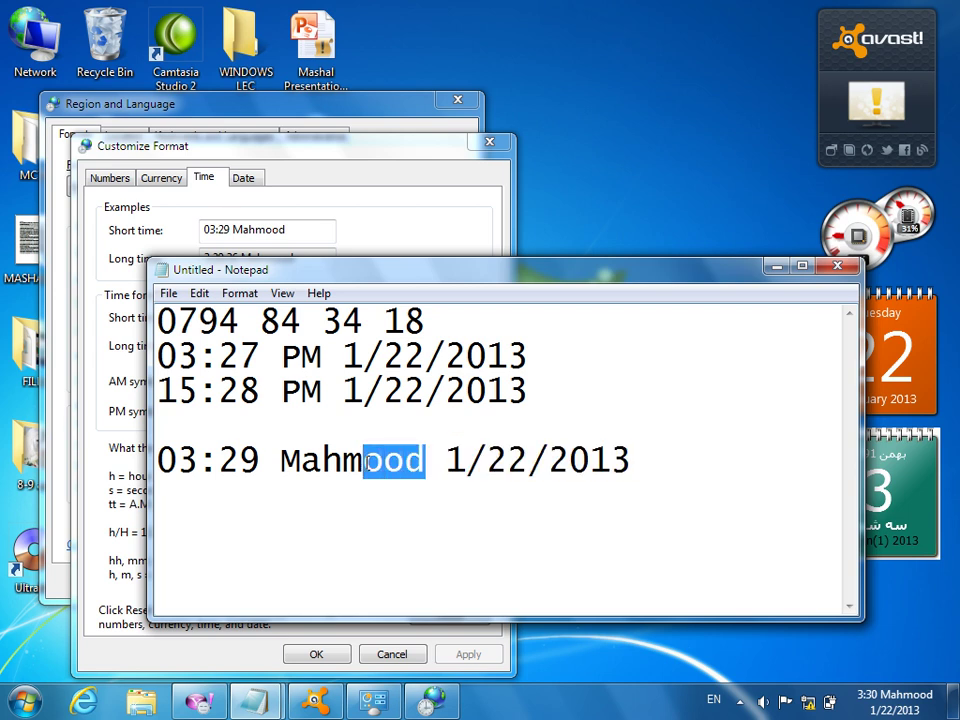
left_click(463, 460)
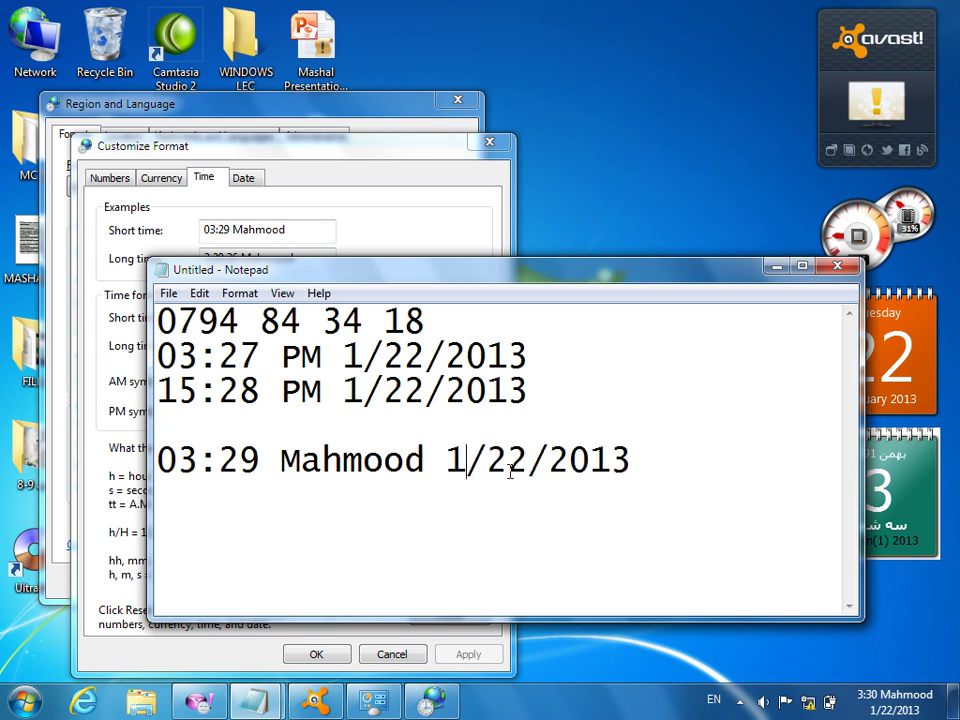
left_click(837, 266)
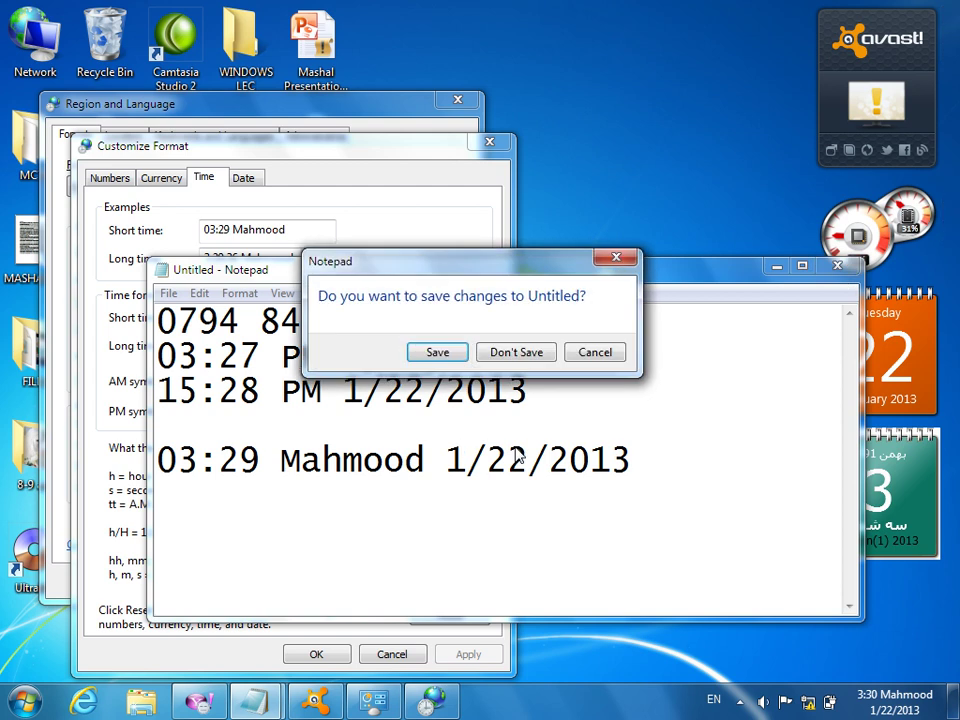
left_click(516, 352)
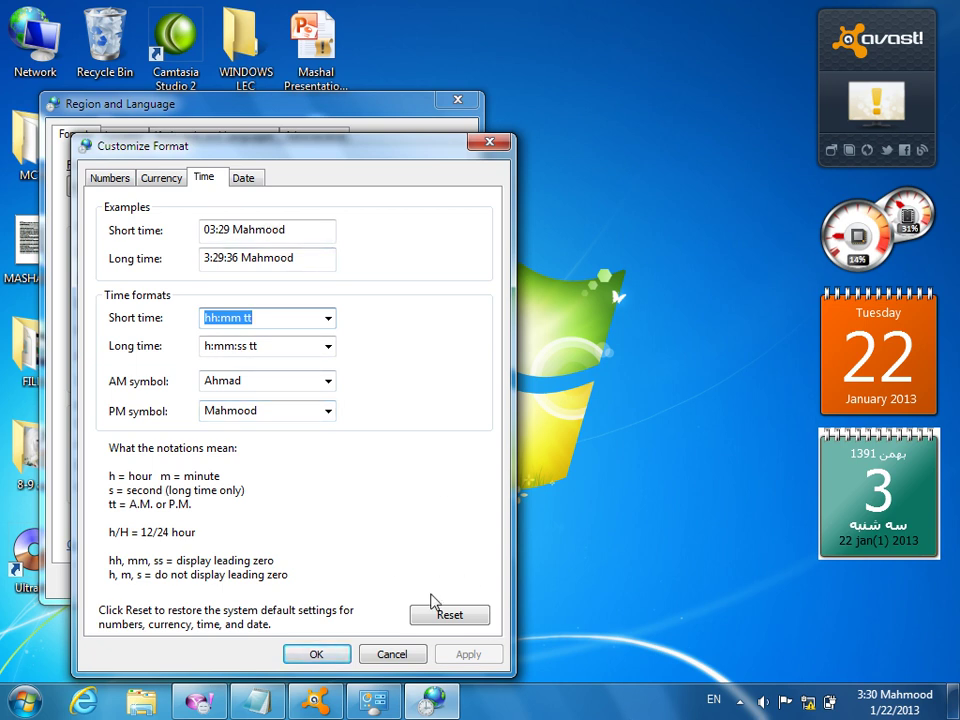
Reset all customizations of the current regional format to the system defaults and accept the format settings
left_click(449, 617)
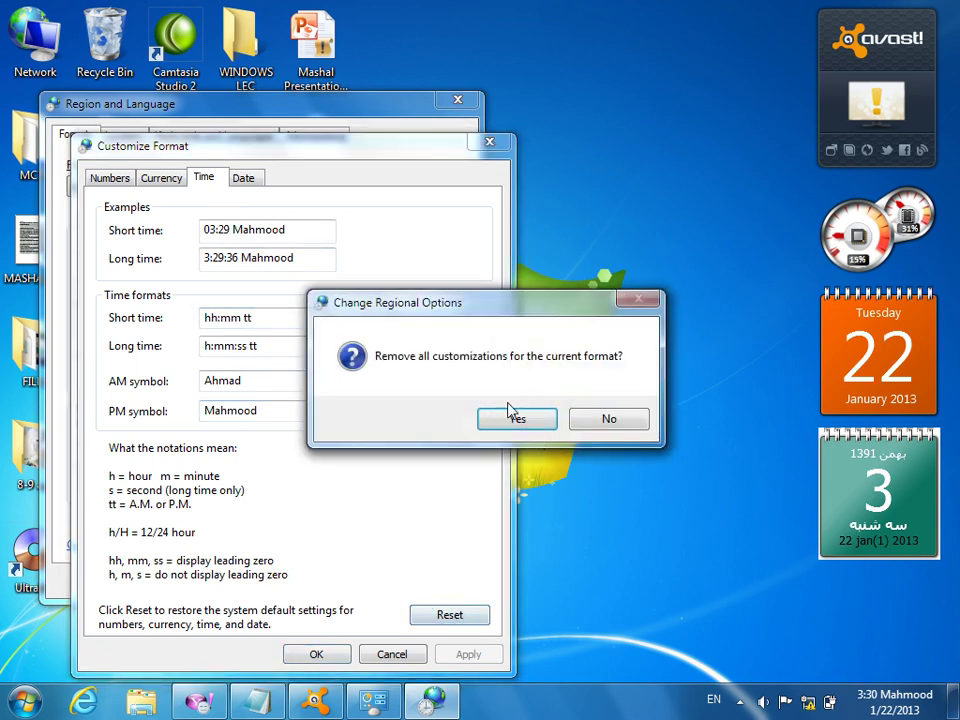
left_click(503, 418)
left_click(322, 655)
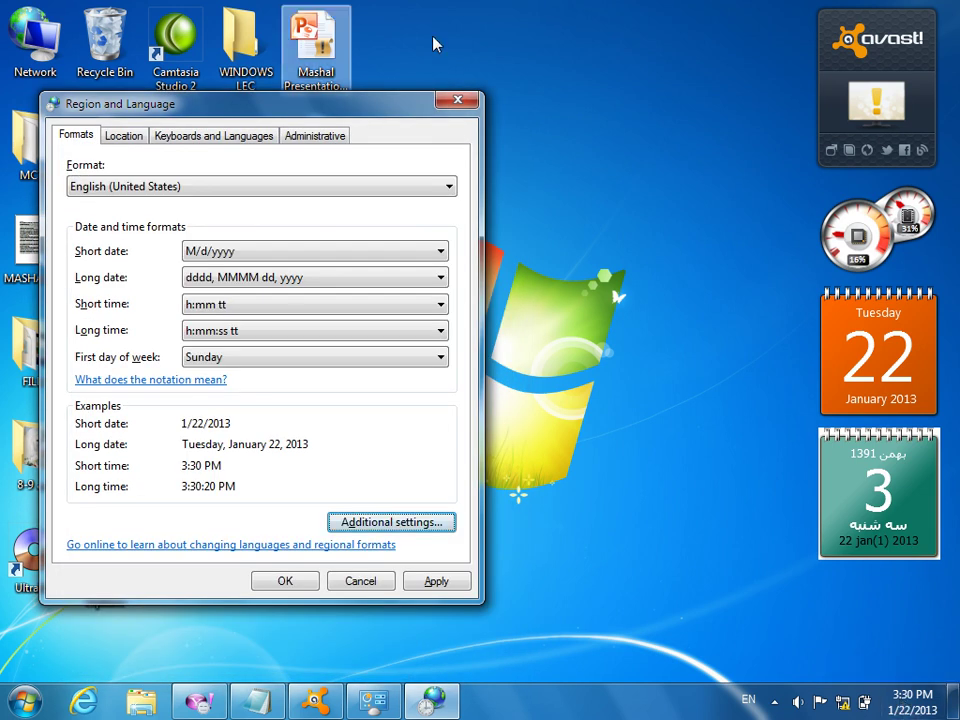
Reopen the additional format settings and look through the Numbers and Currency options, ending on Currency
left_click(372, 524)
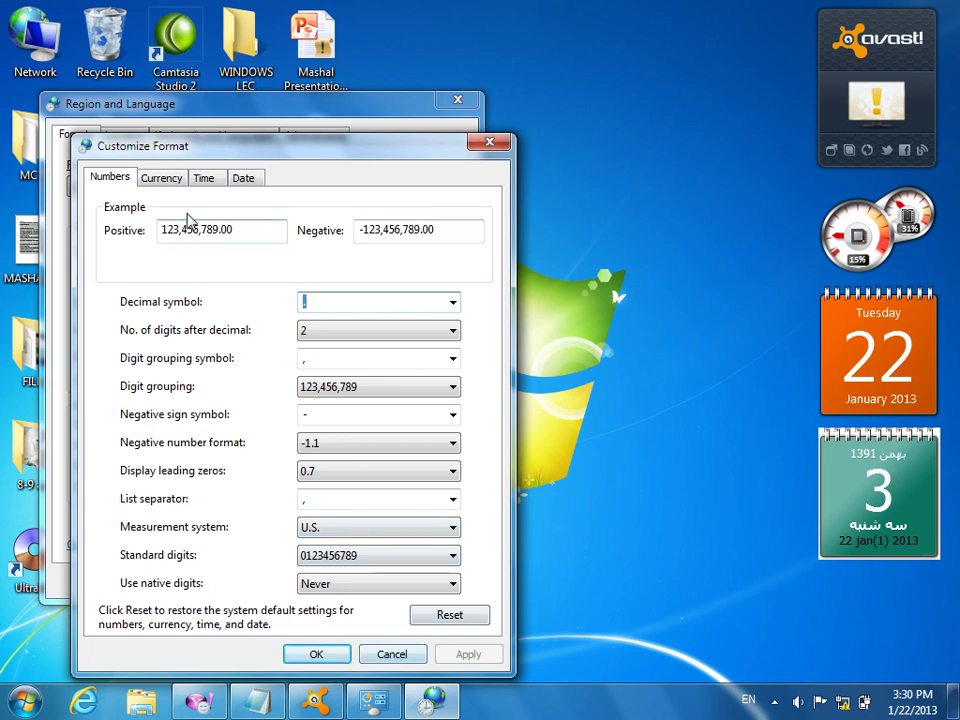
left_click(164, 179)
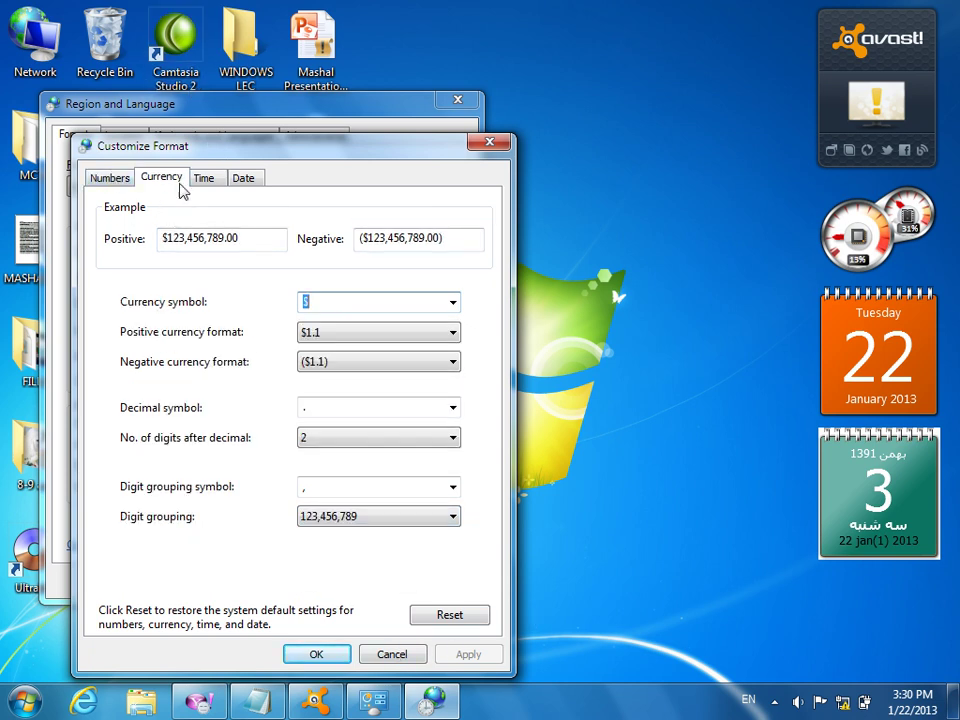
left_click(105, 178)
left_click(152, 183)
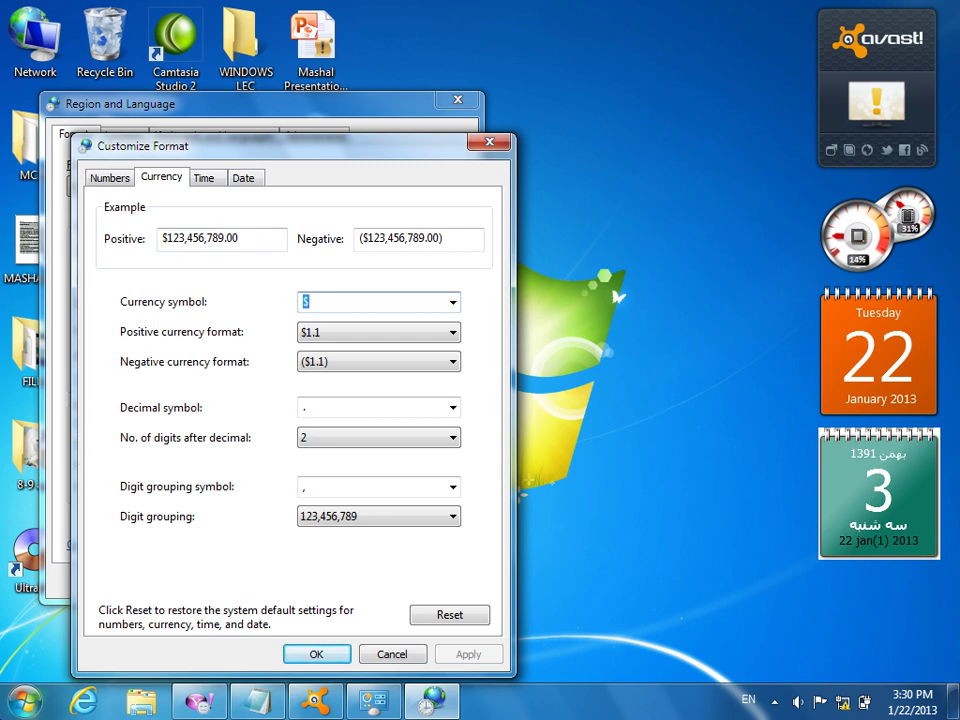
Launch Microsoft Excel with the run command excel and maximize its blank workbook
left_click(28, 705)
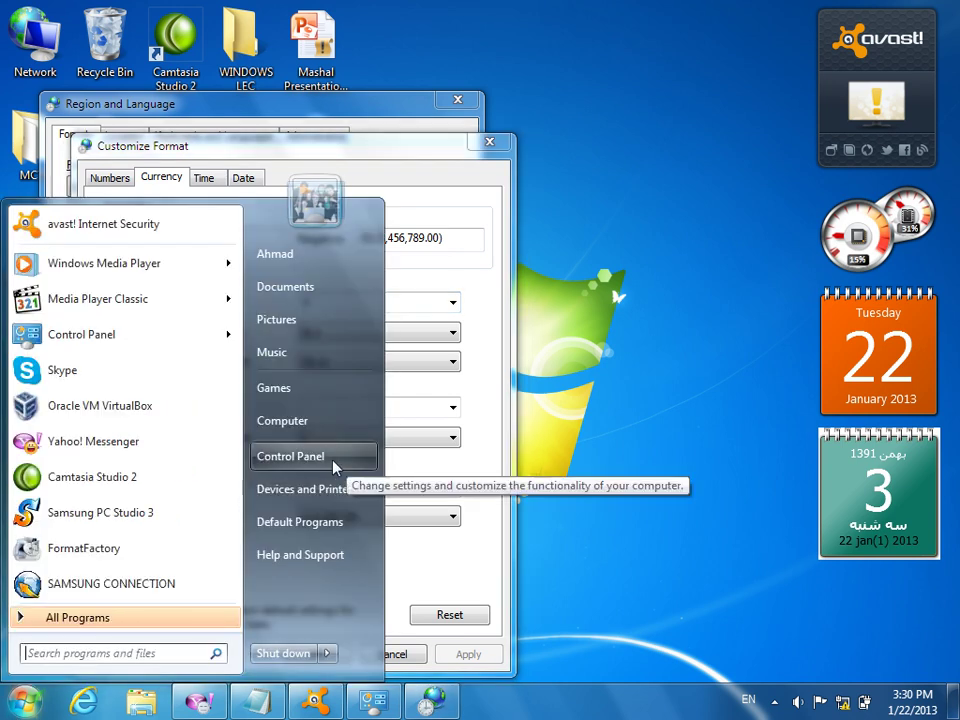
left_click_drag(358, 462, 321, 456)
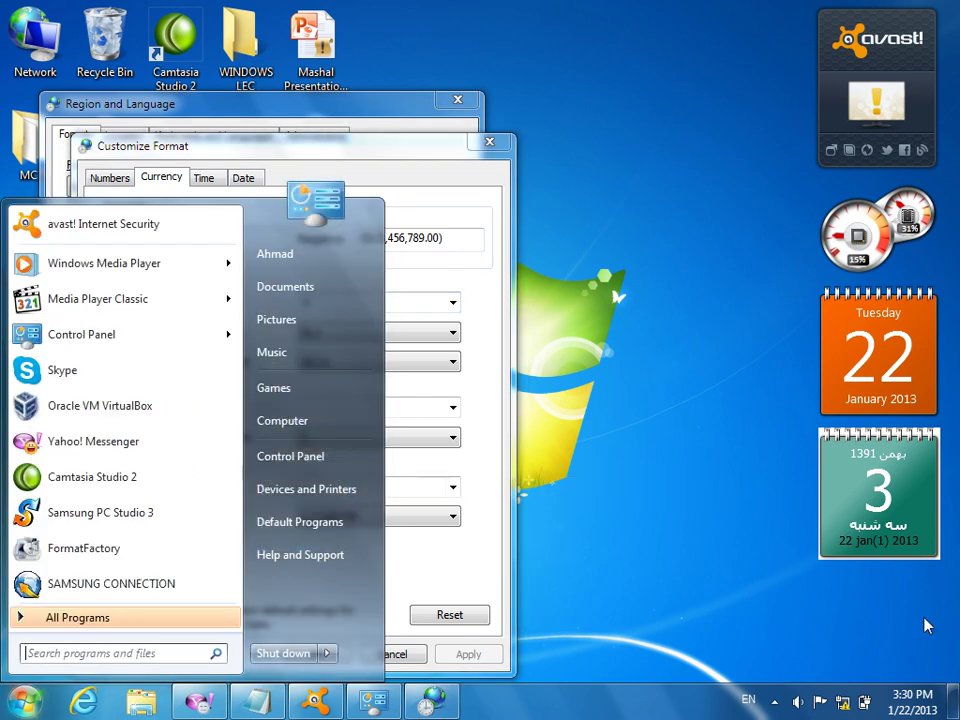
key("super+r")
type("excel")
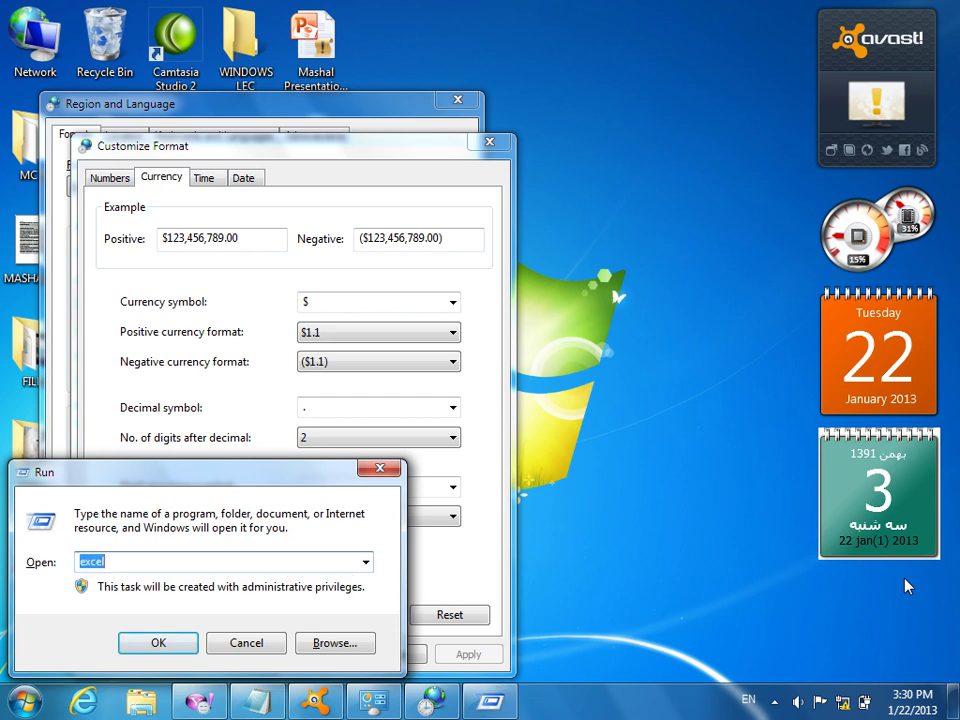
key("Return")
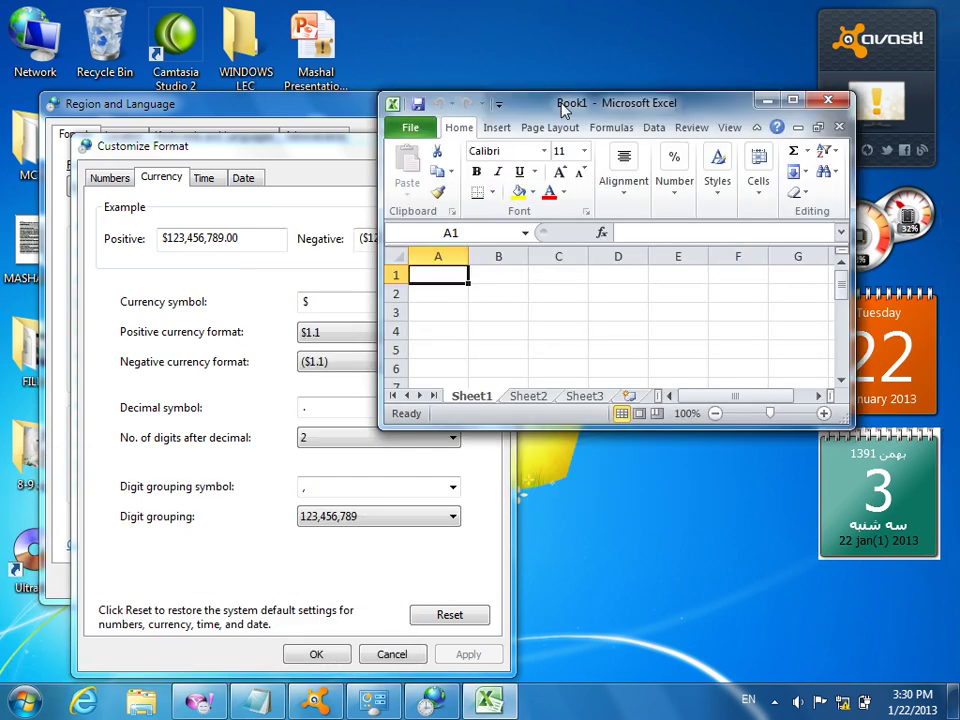
double_click(564, 104)
Enter 12 in cell F7 and apply the Currency number format to it
left_click(341, 290)
type("12")
left_click(413, 387)
left_click(364, 298)
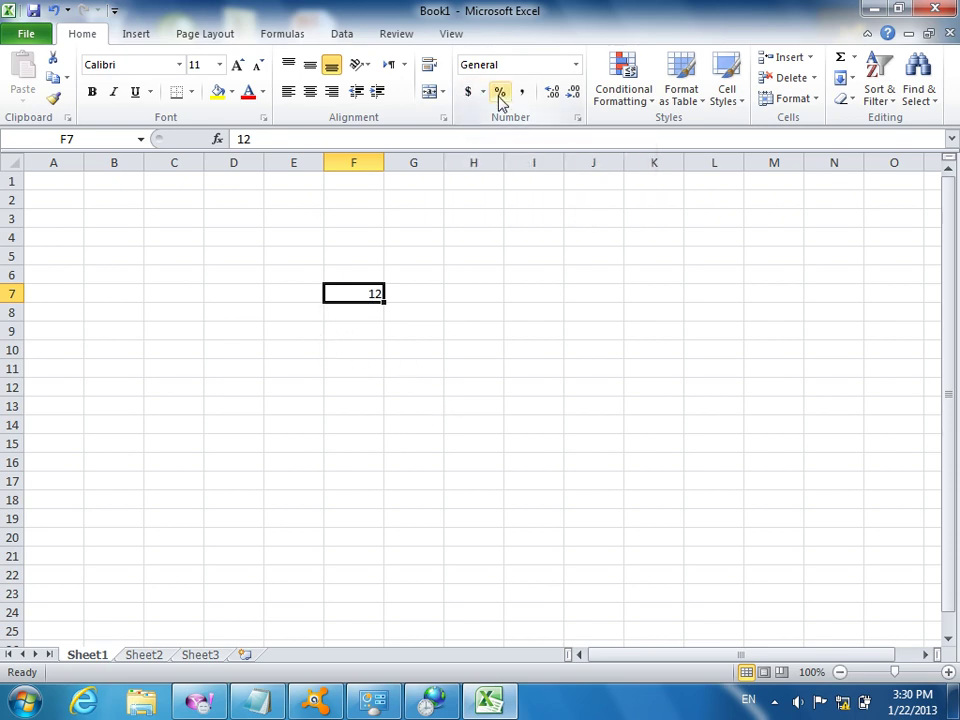
left_click(577, 66)
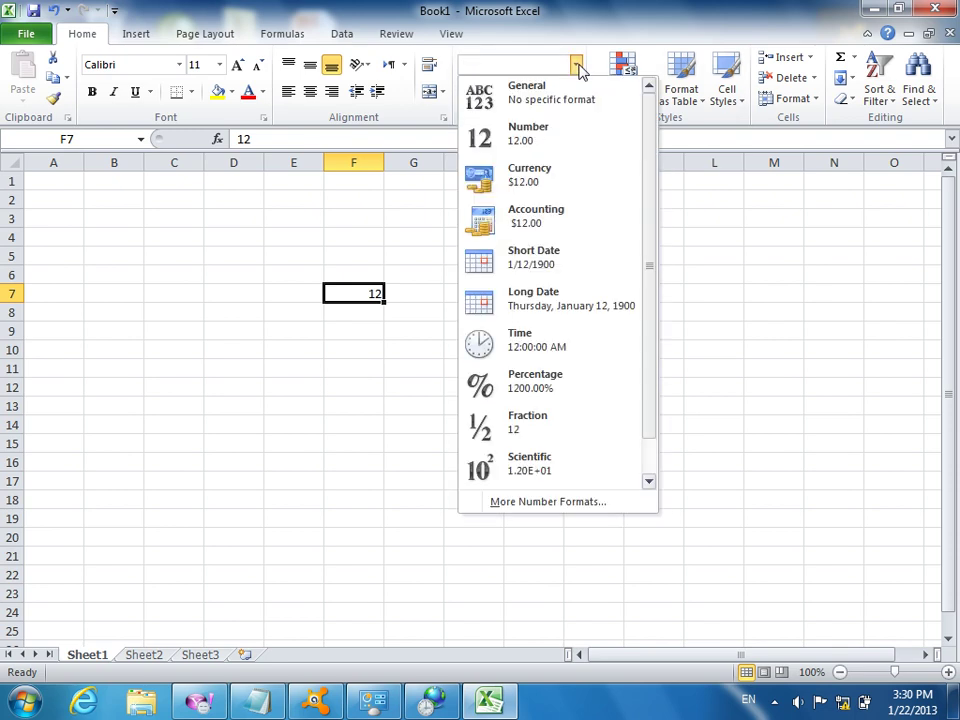
left_click(535, 180)
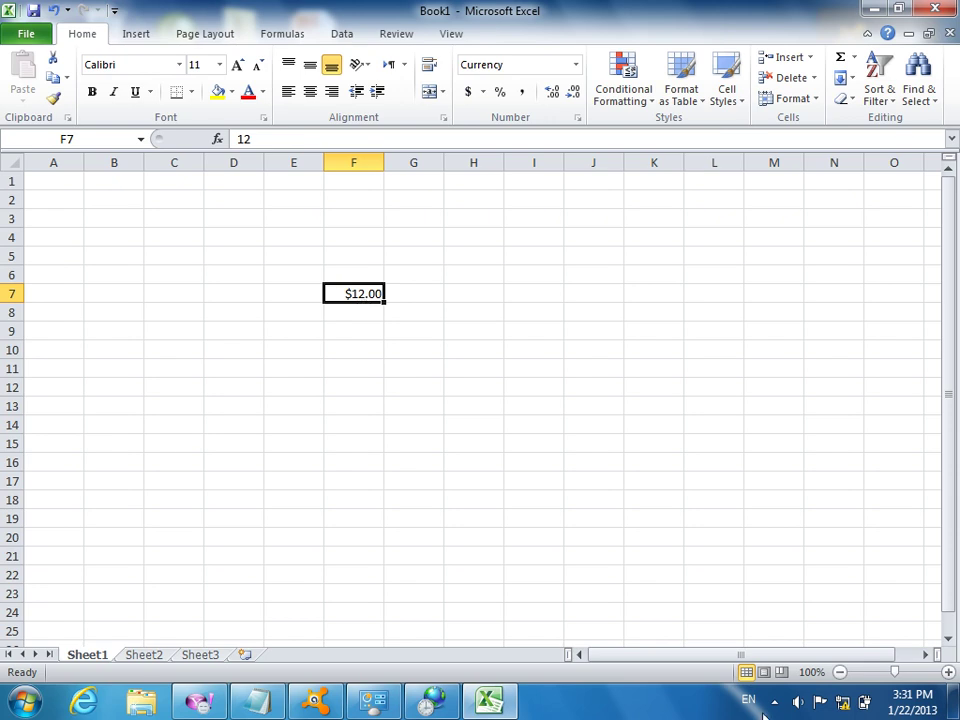
Switch to the Customize Format dialog, set the currency symbol to AF, and apply and accept the regional settings
left_click(430, 699)
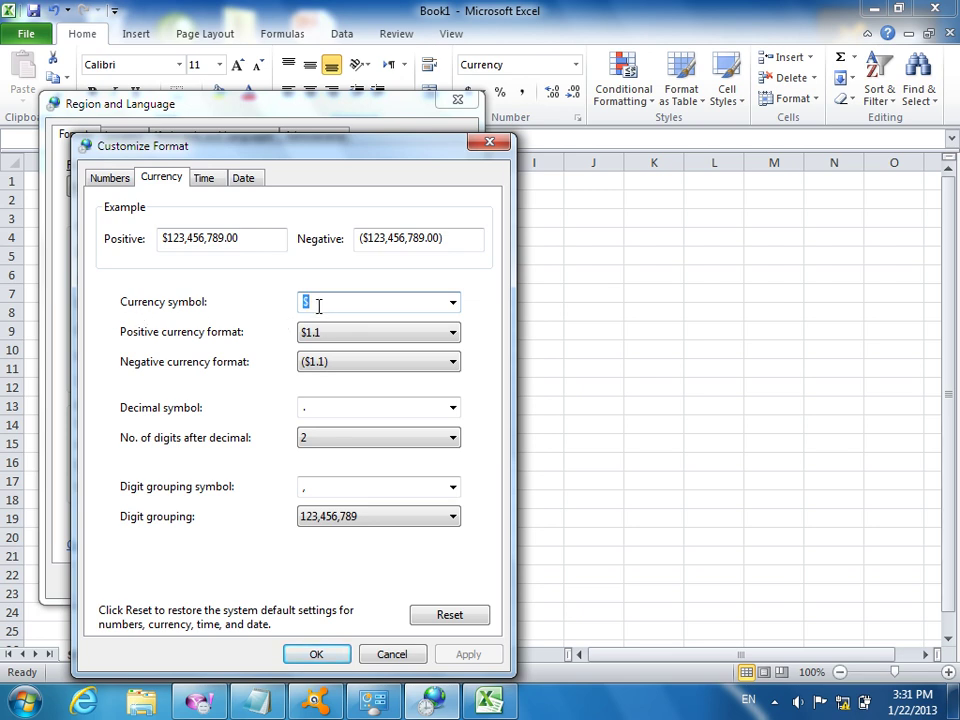
left_click_drag(373, 152, 364, 93)
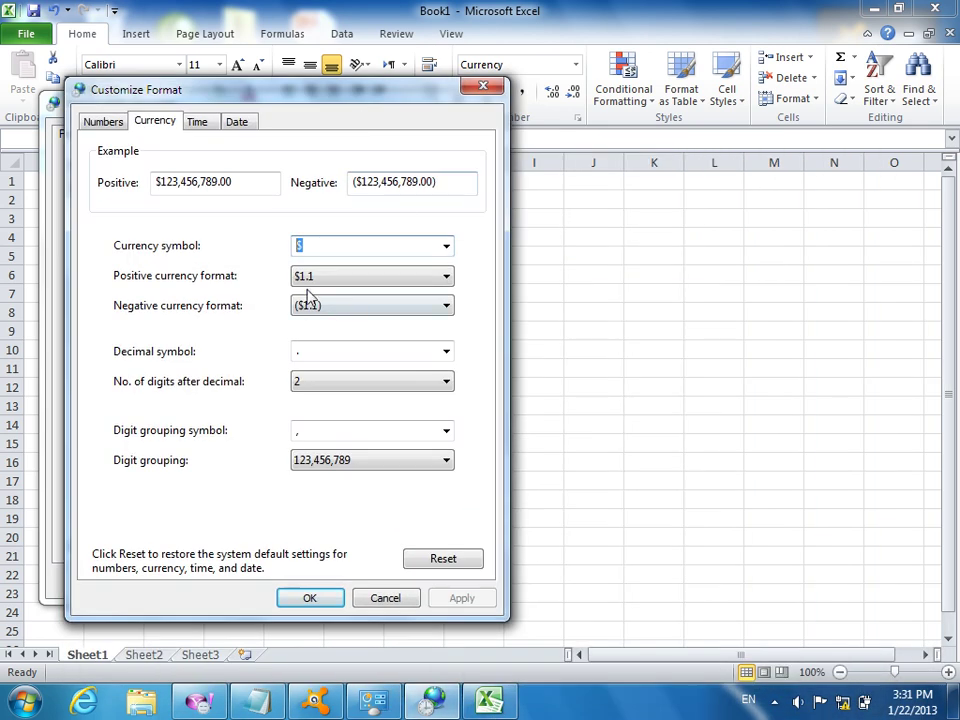
type("AF")
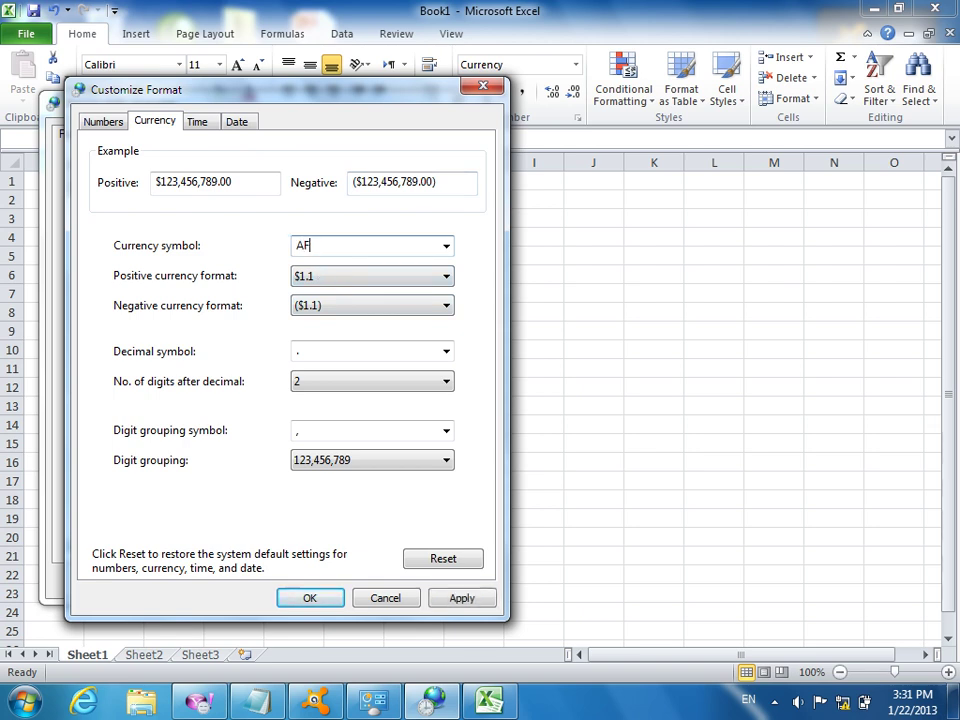
left_click(462, 598)
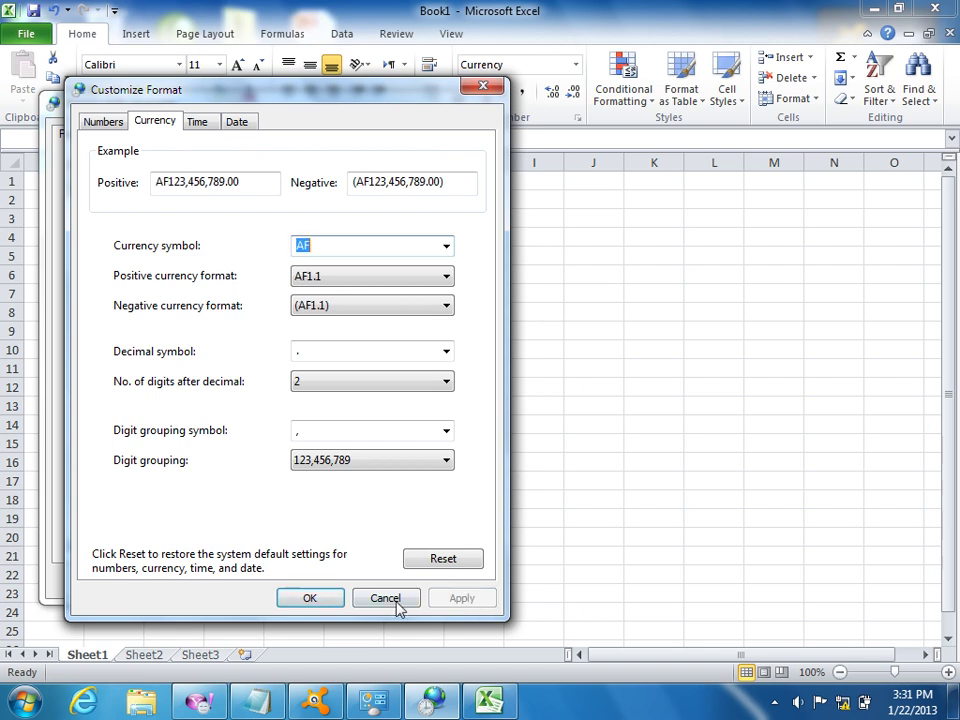
left_click(320, 600)
left_click(435, 581)
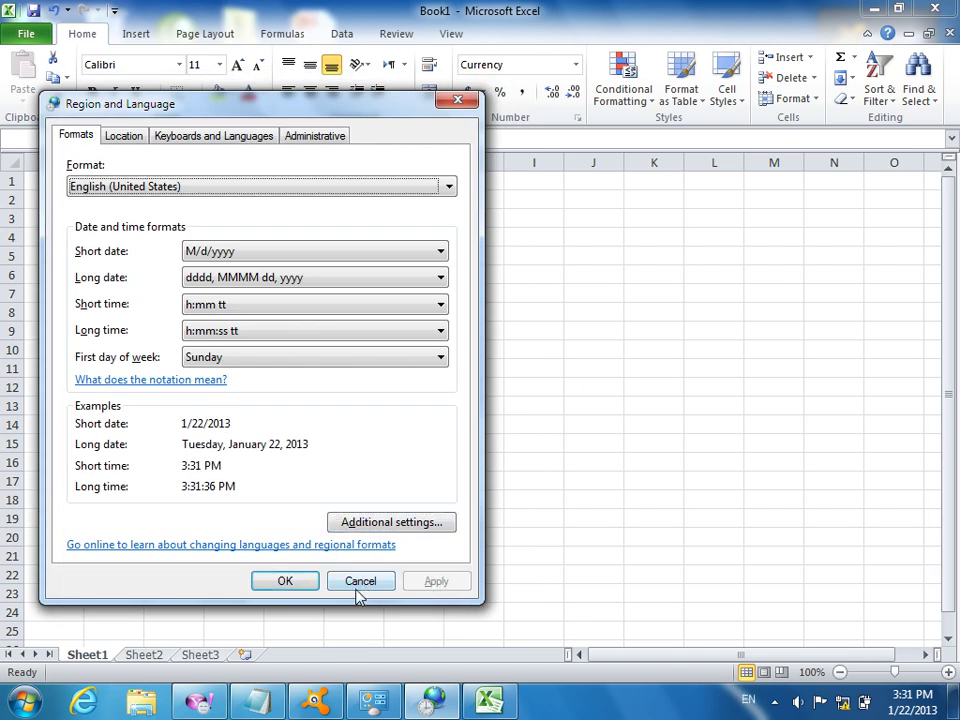
left_click(286, 579)
key("Down")
key("Down")
key("Down")
key("Down")
key("Down")
key("Up")
key("Up")
key("Up")
key("Up")
key("Up")
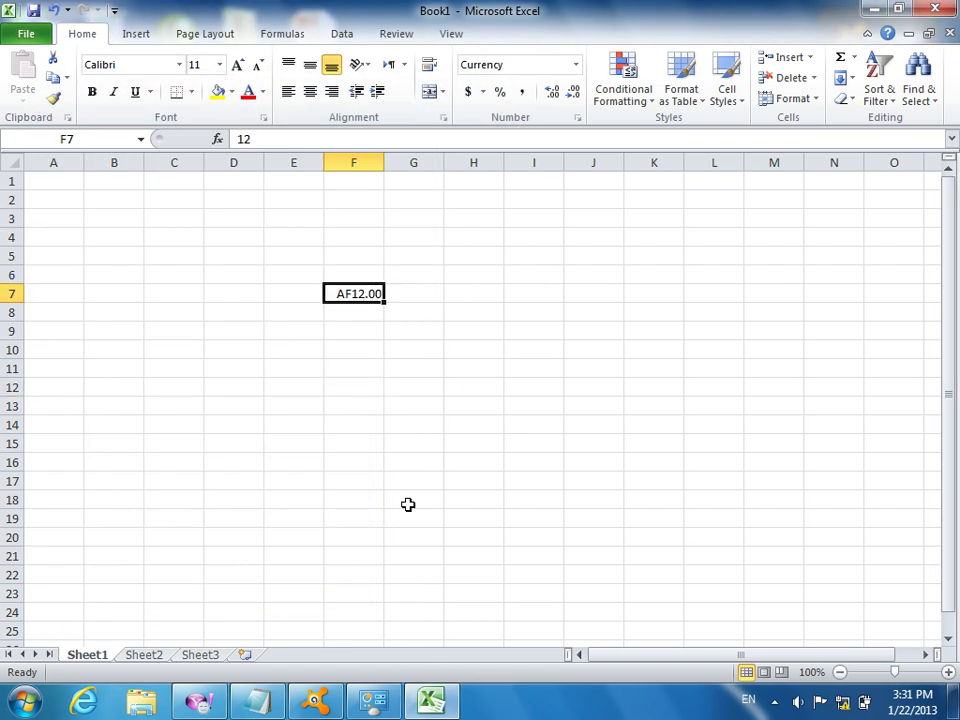
In the Excel workbook, enter 24234 in cell I6 and apply the Currency number format to it
left_click(528, 273)
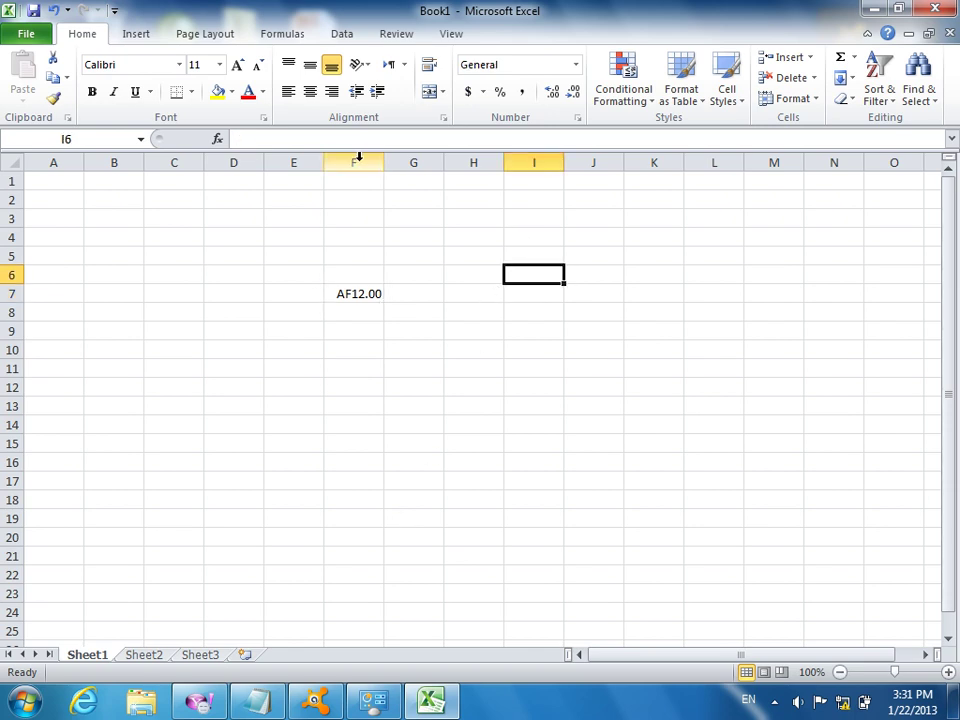
type("24234")
left_click(600, 390)
left_click(553, 278)
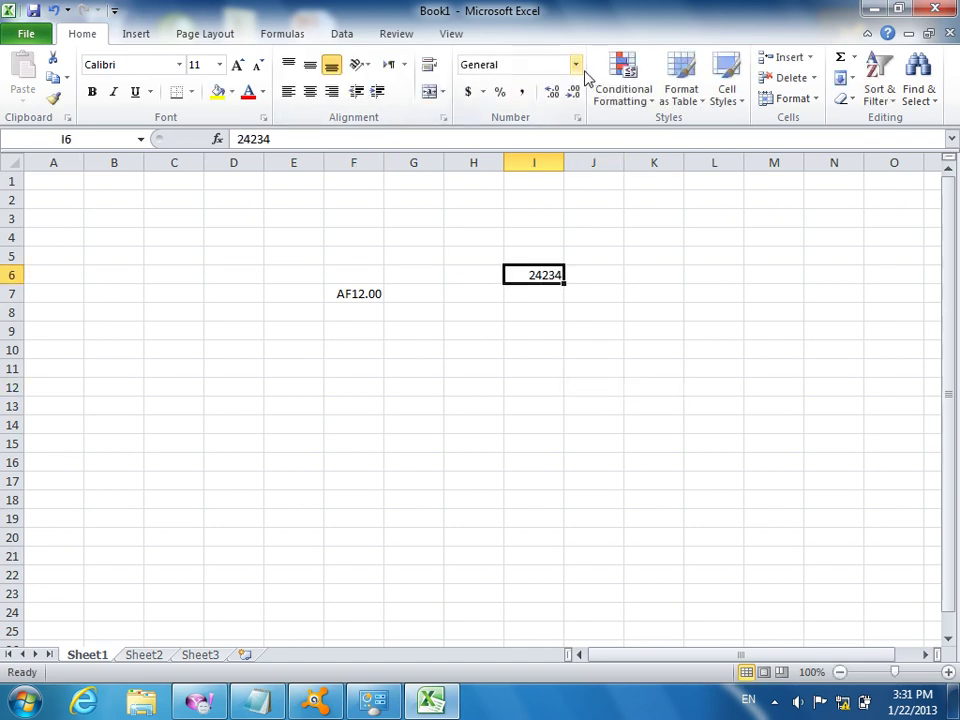
left_click(575, 65)
left_click(535, 186)
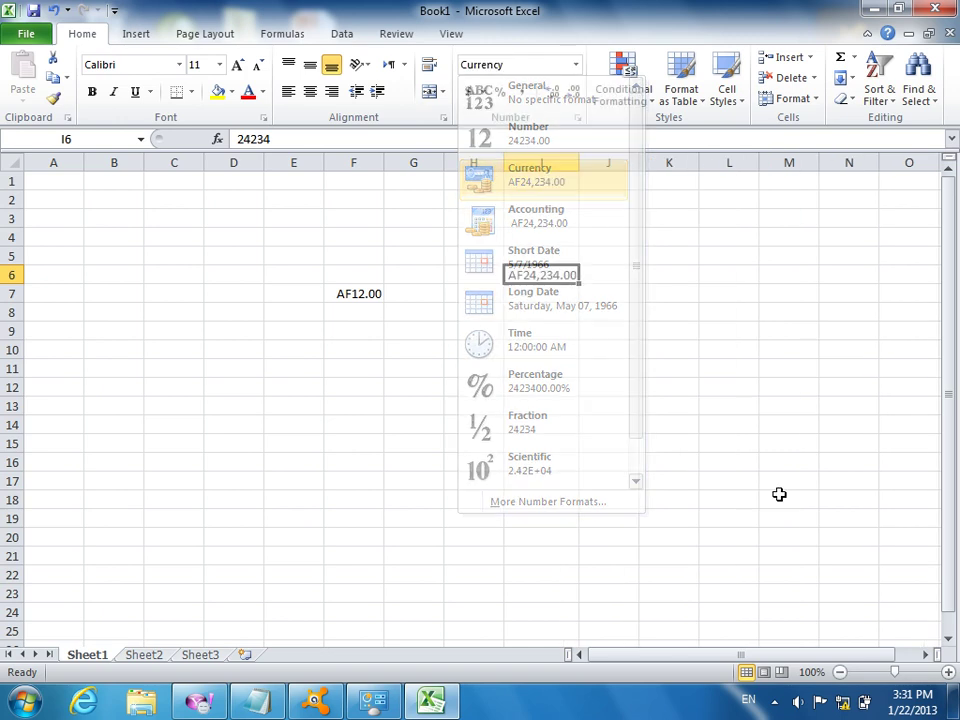
Examine the number format previews for cell I6, choose Currency again, and select cell I9
mouse_move(222, 713)
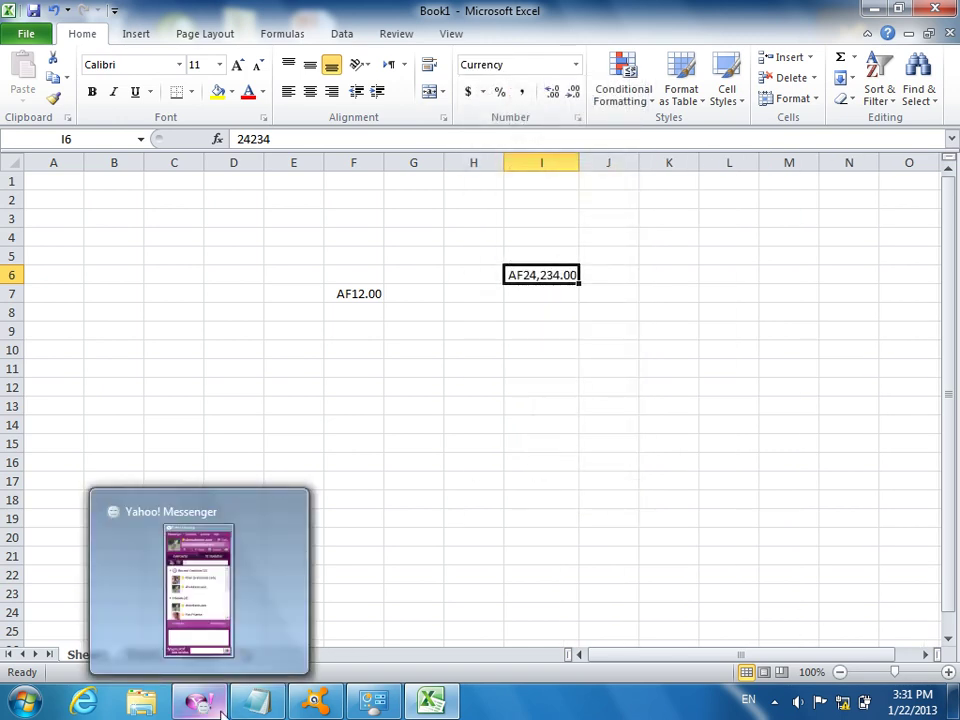
left_click(575, 66)
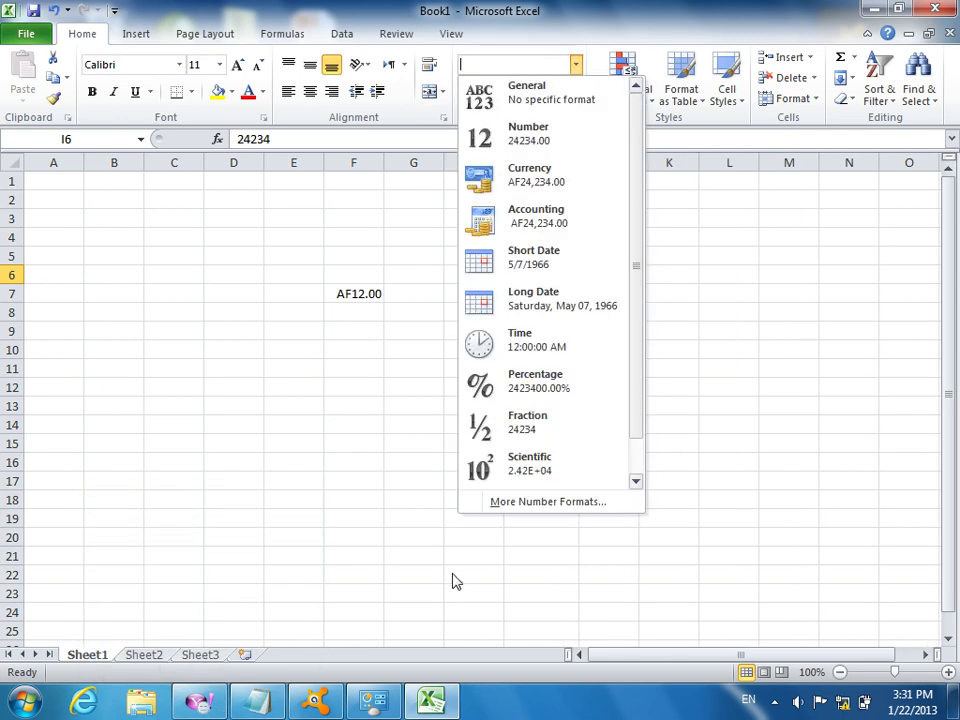
left_click(643, 246)
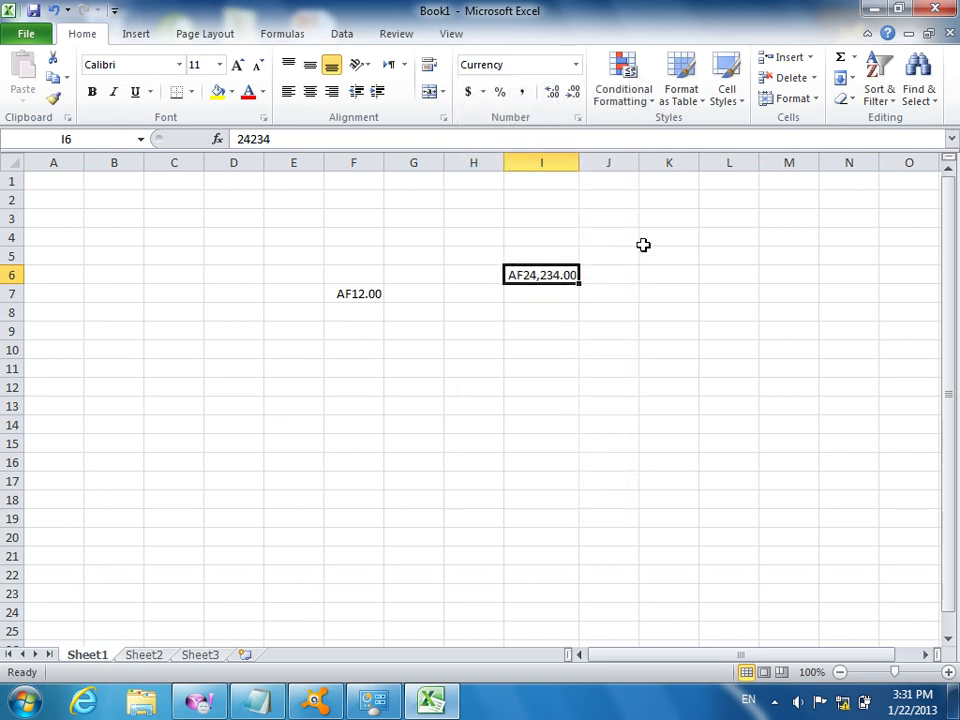
left_click(575, 65)
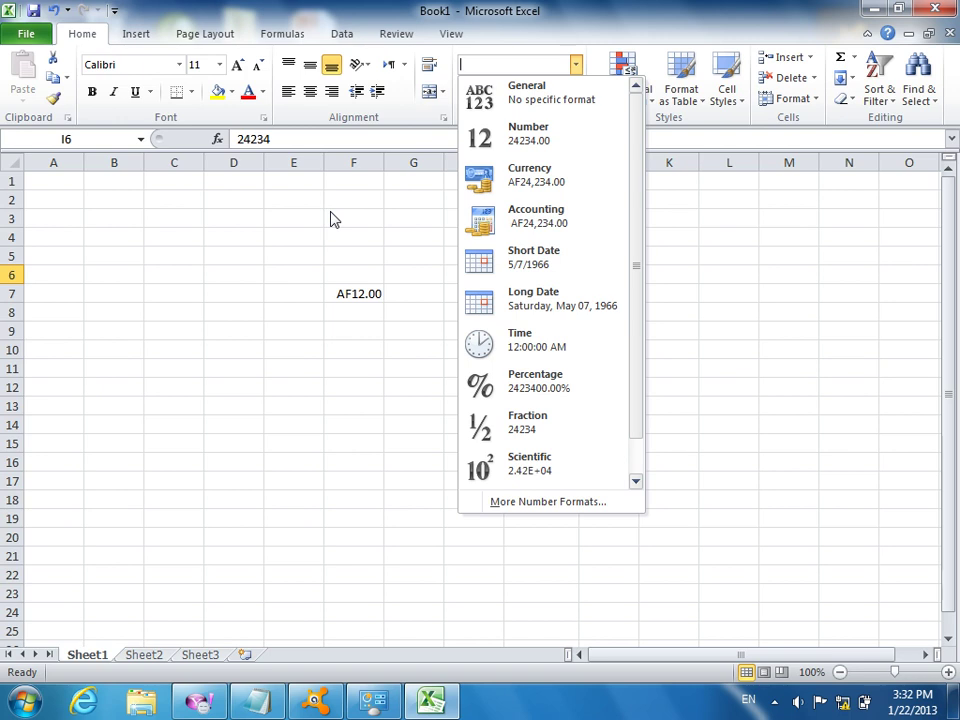
left_click(530, 175)
left_click(563, 323)
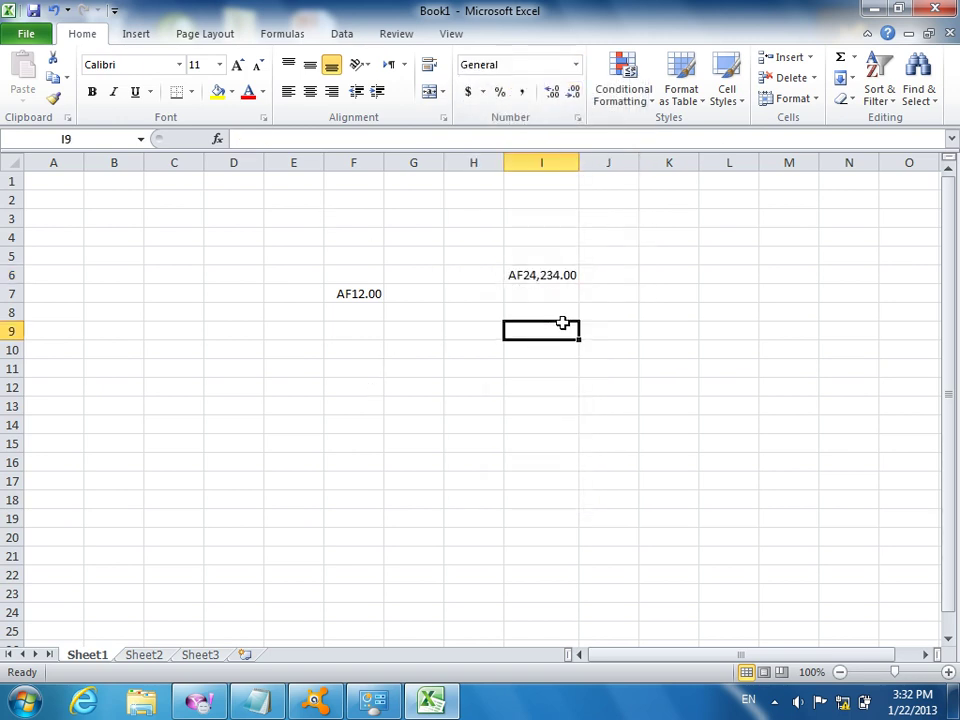
Select cell I6, then close the Excel workbook without saving it
left_click(548, 278)
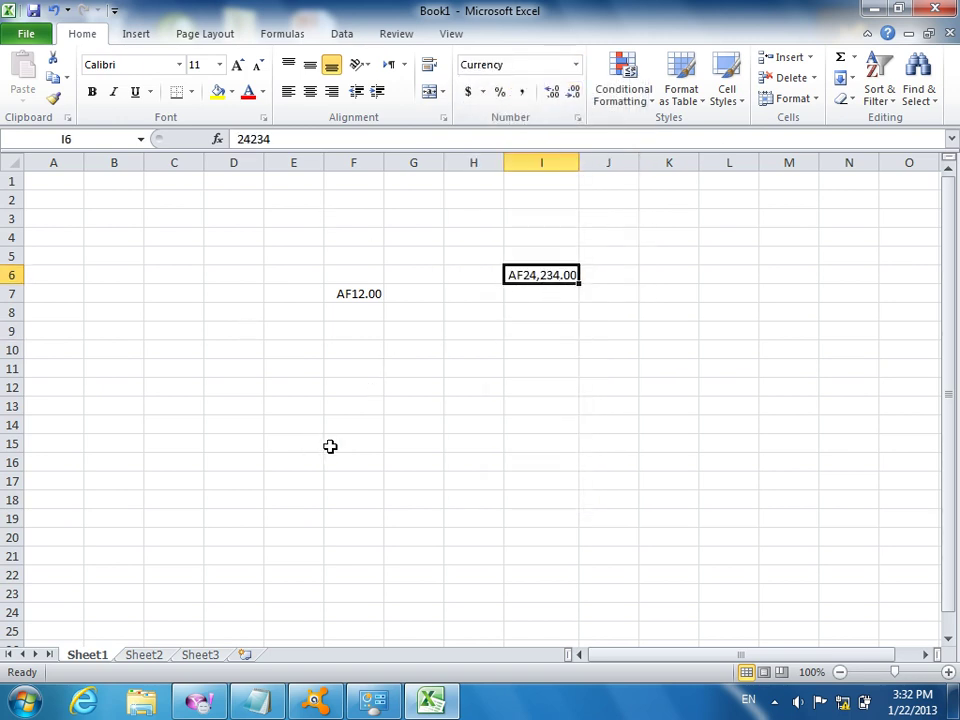
right_click(430, 701)
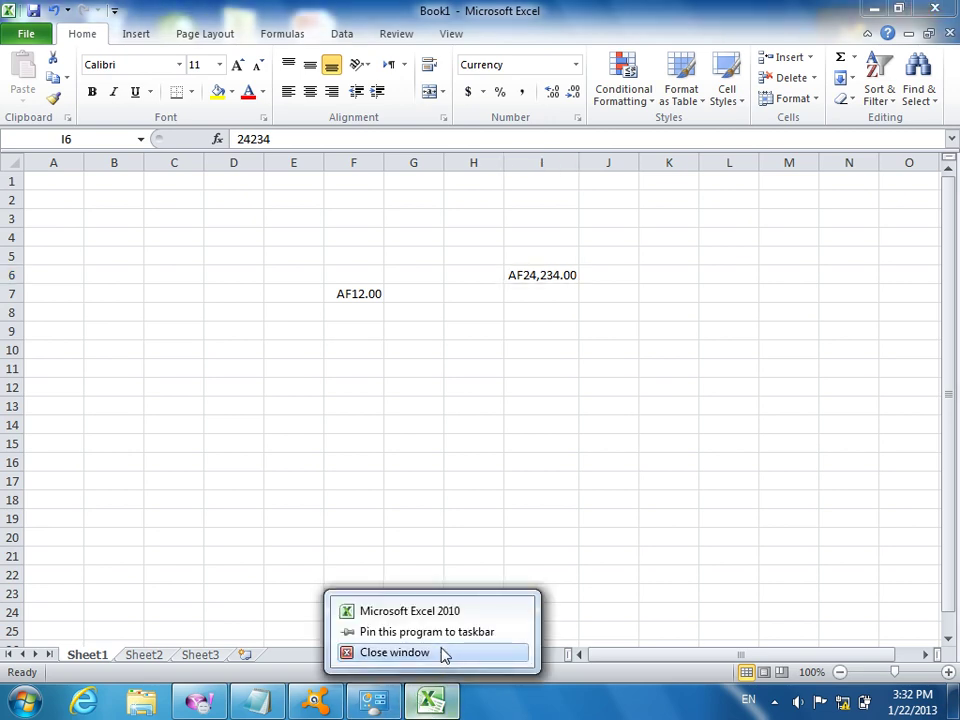
left_click(431, 650)
left_click(472, 376)
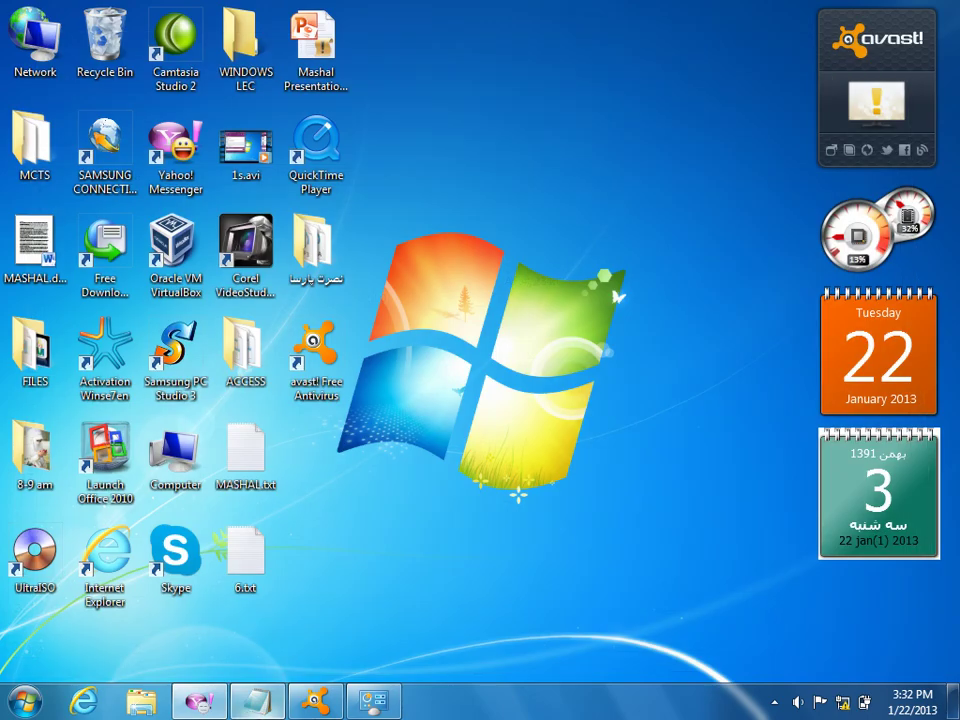
Switch to Control Panel, reopen the currency settings under Region and Language, and reset all customizations of the current format
mouse_move(278, 708)
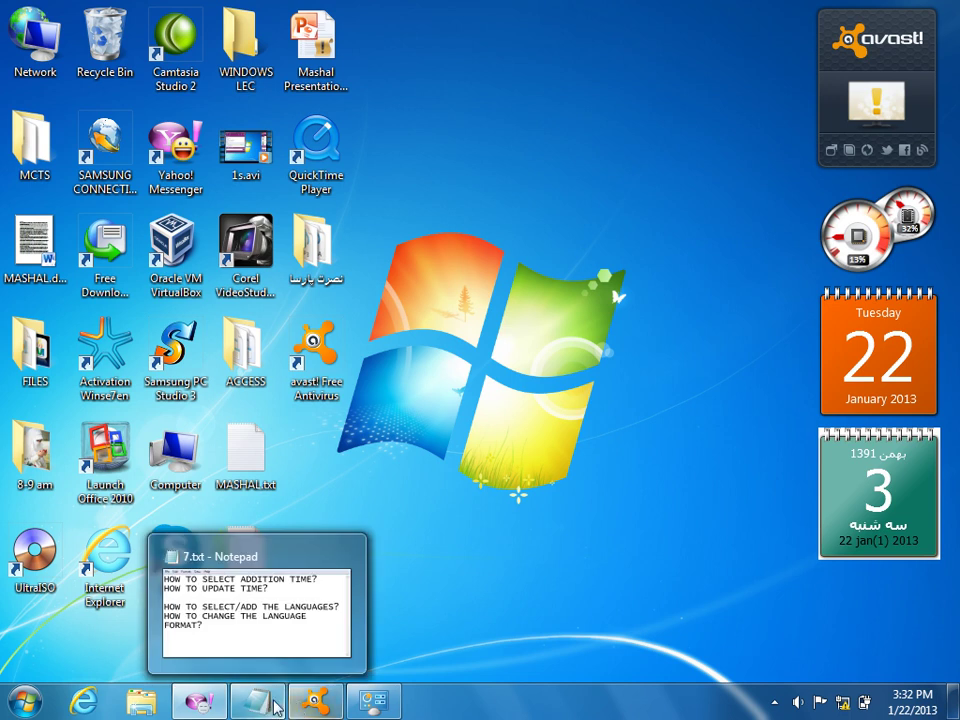
left_click(373, 701)
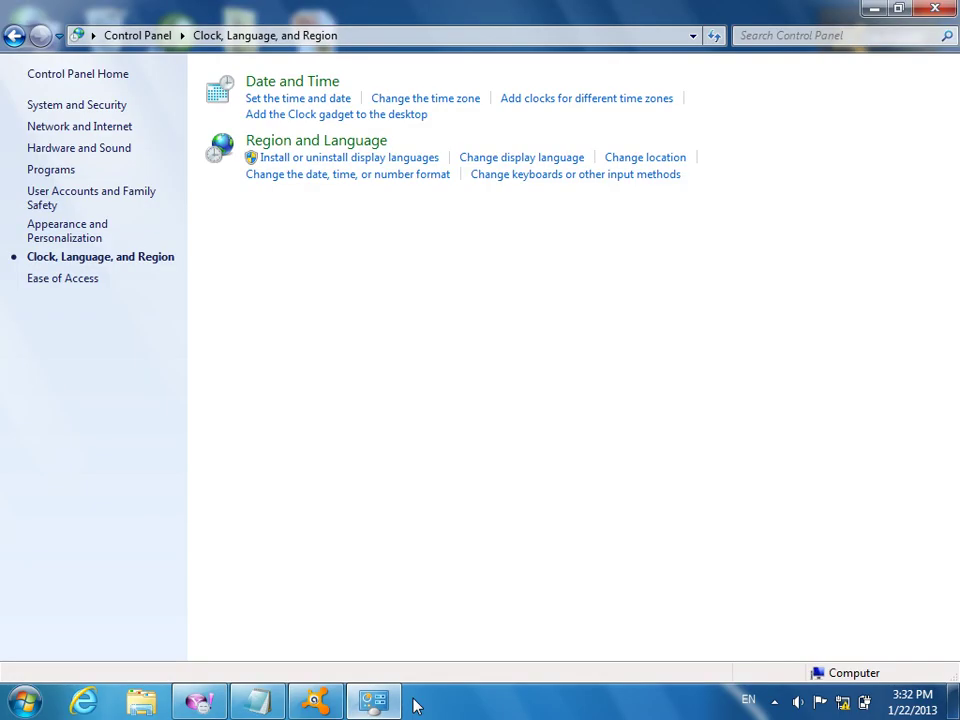
left_click(300, 141)
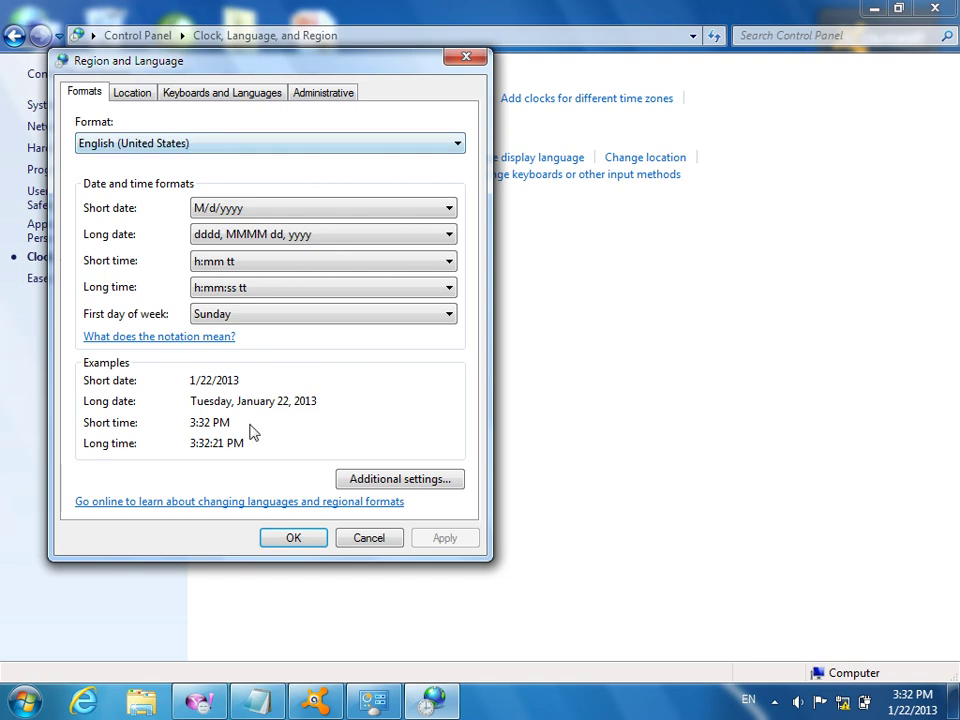
left_click(408, 482)
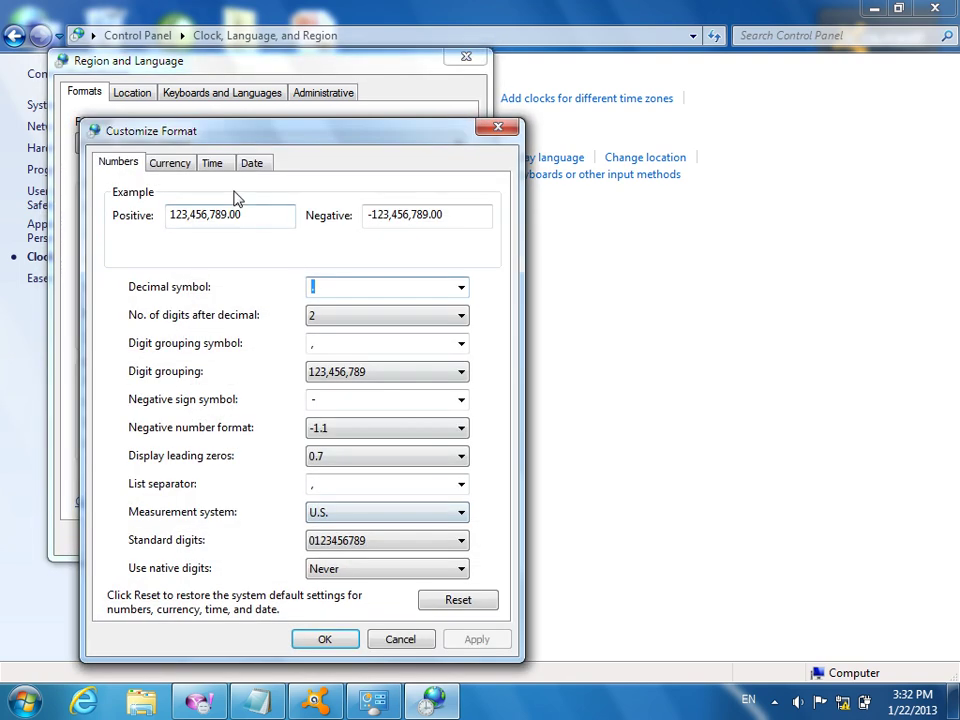
left_click(172, 164)
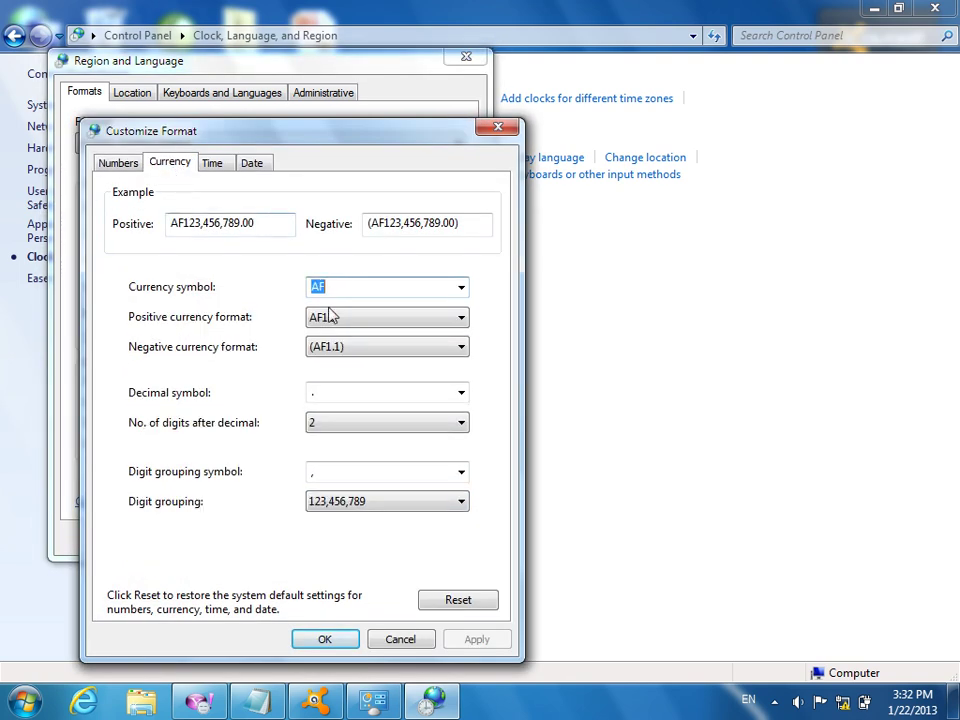
left_click(482, 601)
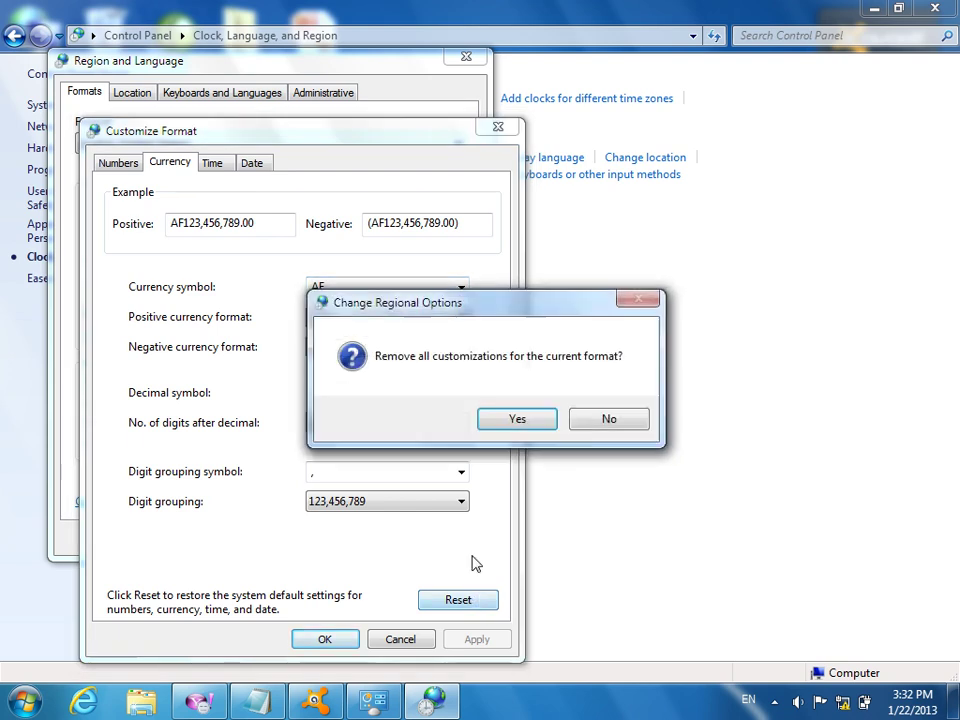
left_click(527, 421)
Review the digit grouping and decimals in the positive number example, then accept the format and regional settings
left_click(104, 166)
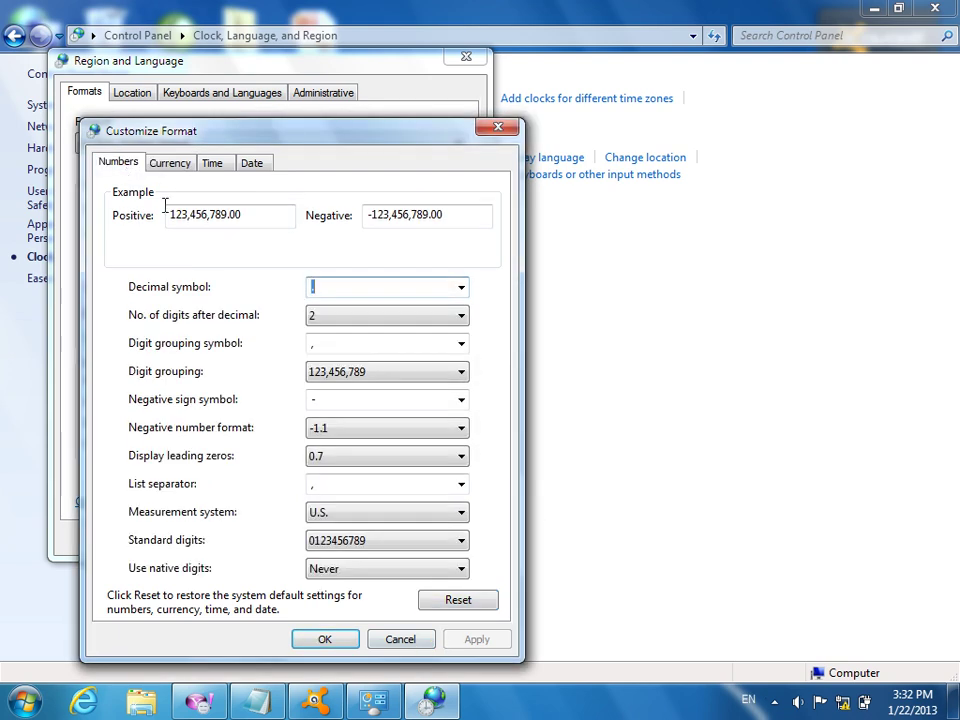
left_click_drag(187, 222, 138, 222)
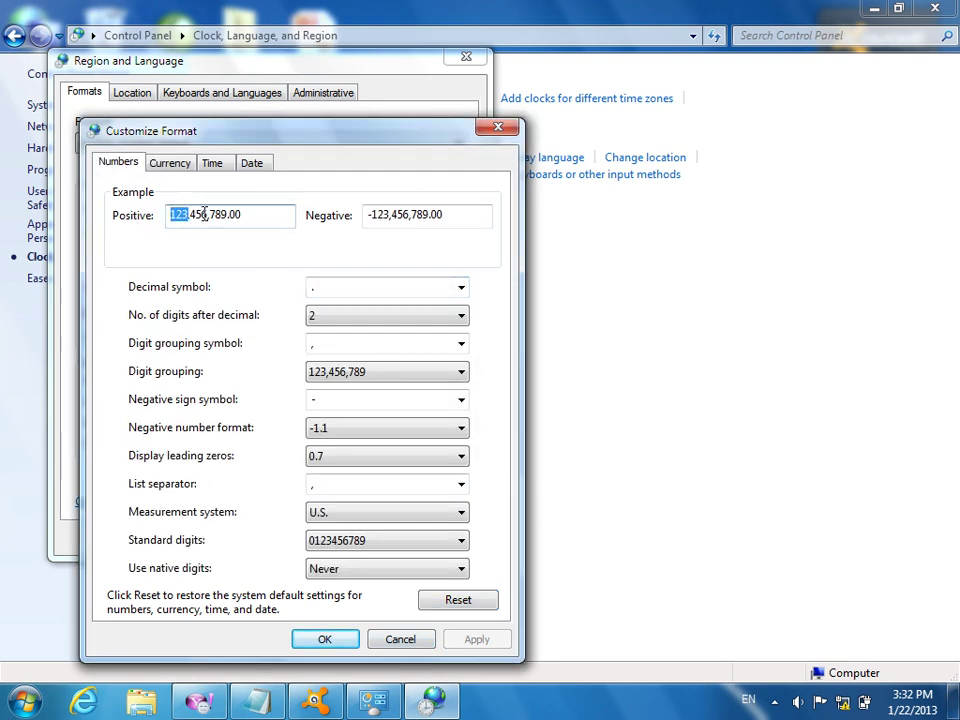
left_click_drag(209, 214, 195, 213)
left_click(324, 286)
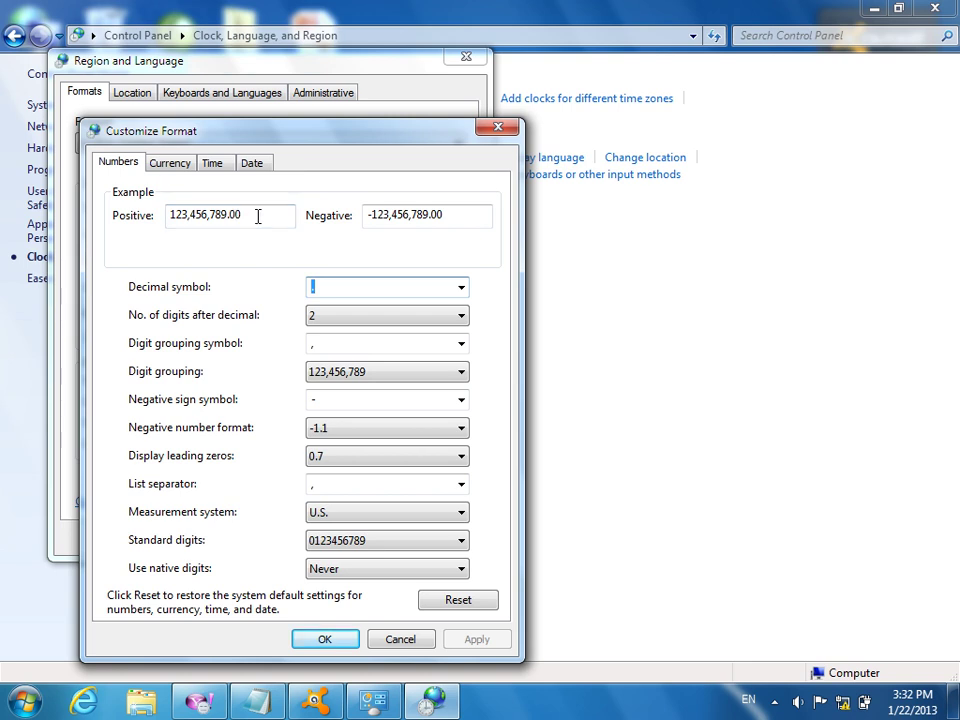
left_click_drag(250, 218, 229, 221)
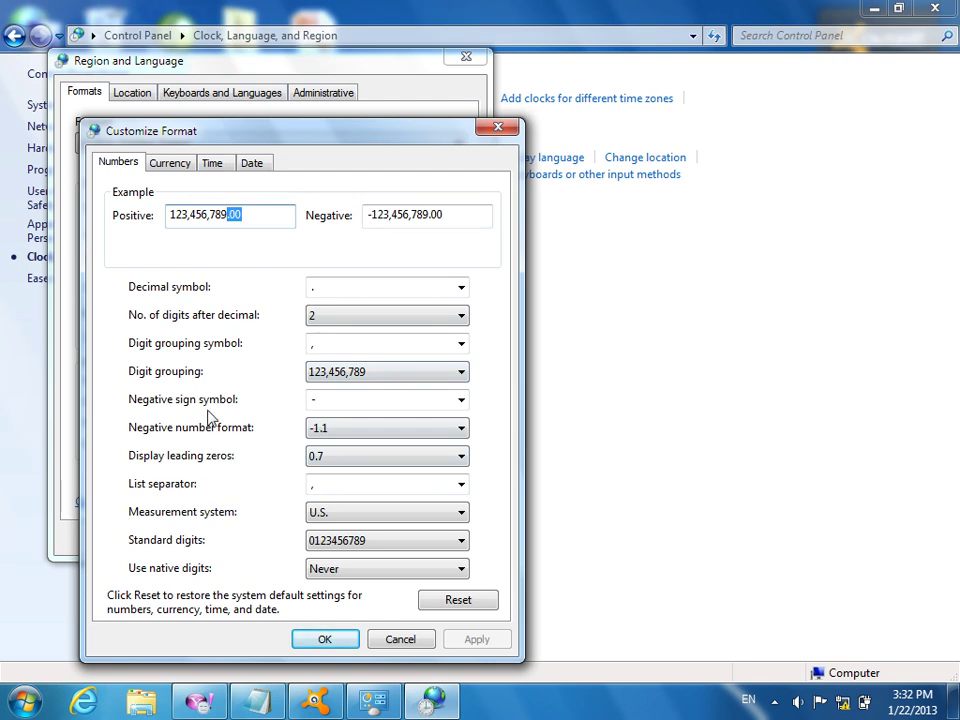
left_click(333, 640)
left_click(444, 540)
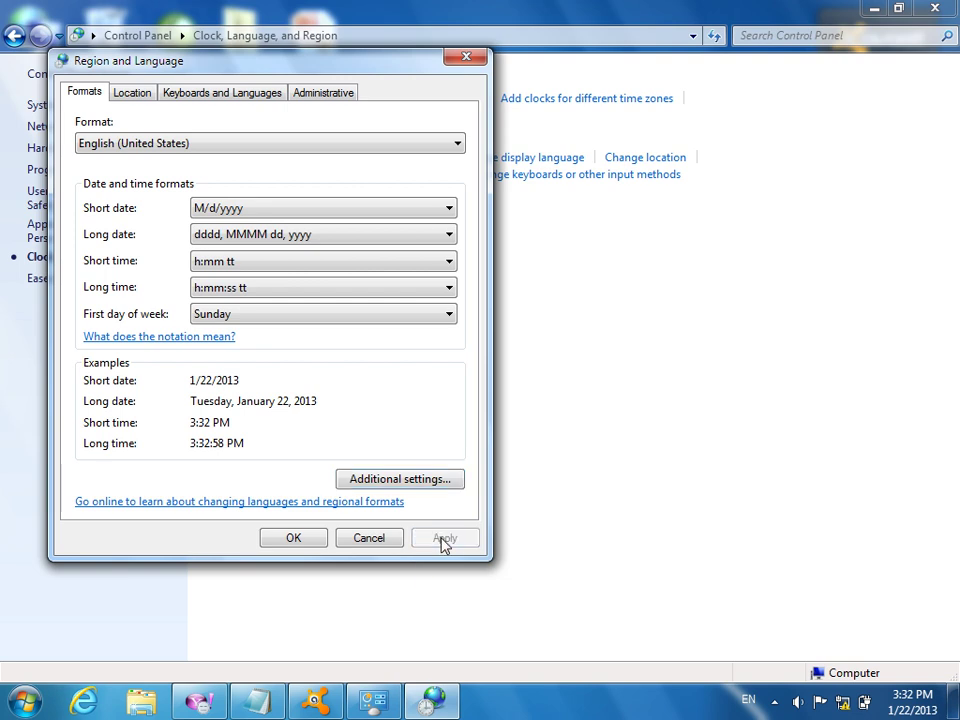
left_click(322, 540)
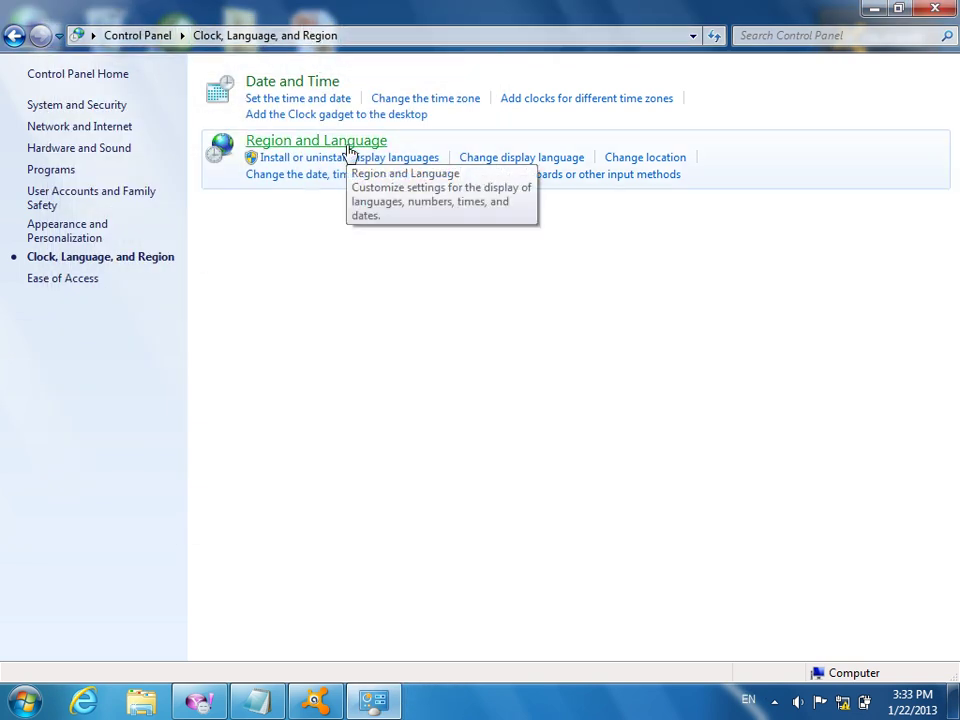
Switch to the 7.txt notes in Notepad and review the question about changing the language format
left_click(262, 700)
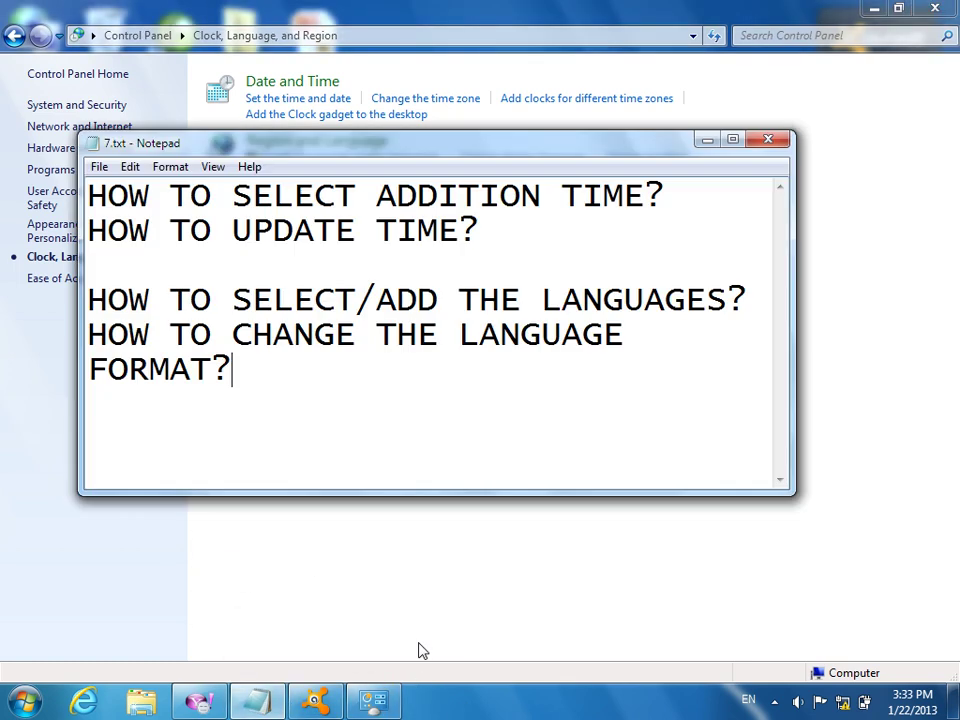
left_click_drag(90, 334, 601, 336)
left_click_drag(212, 368, 107, 335)
left_click(313, 391)
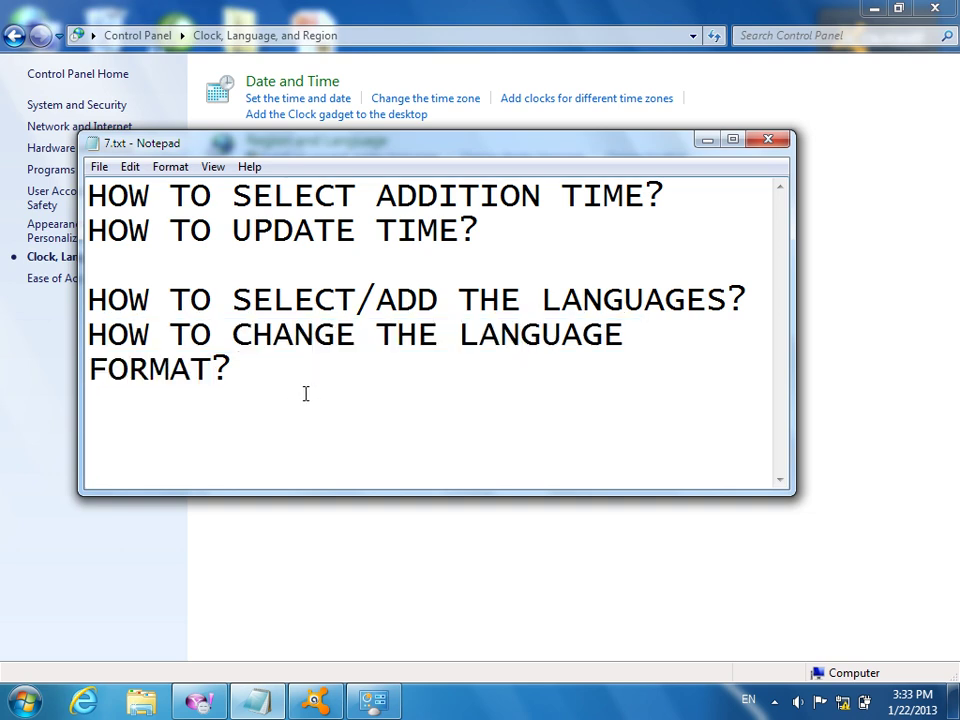